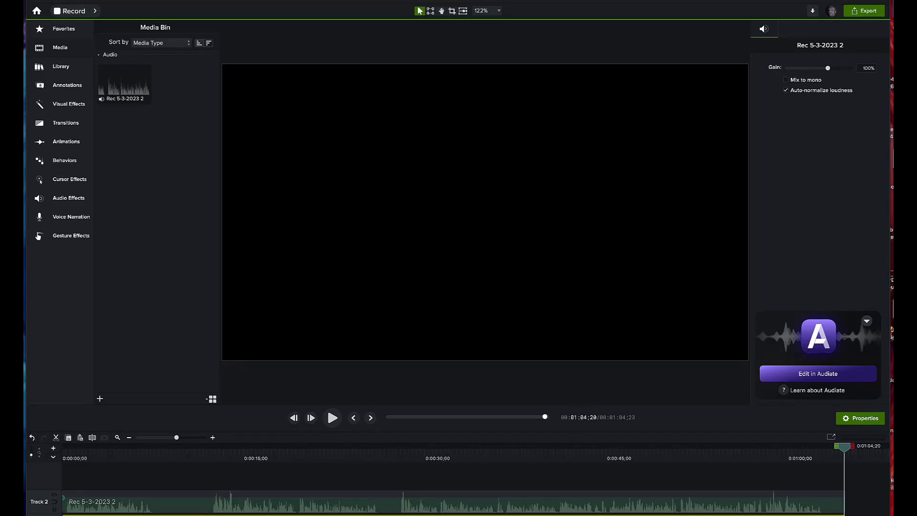
Step: Delete the Rec 5-3-2023 2 audio clip from Track 2 of the timeline
left_click(160, 505)
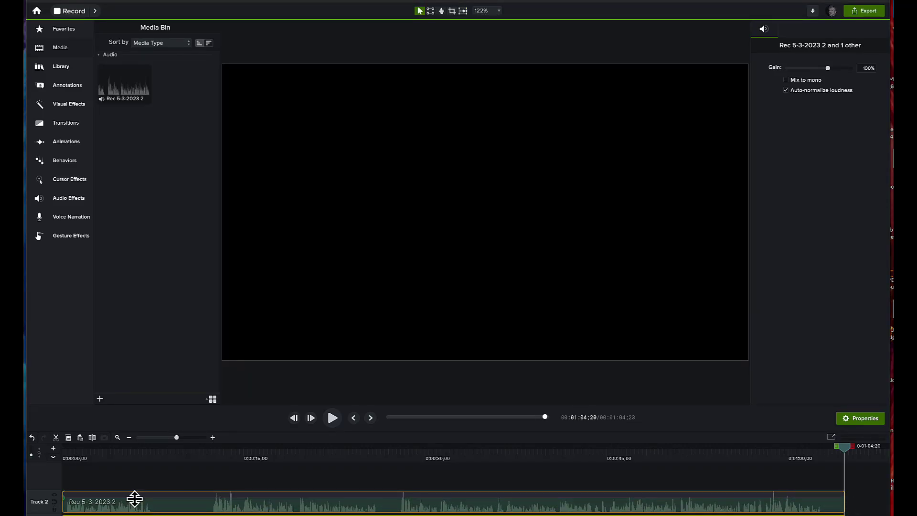
key("Delete")
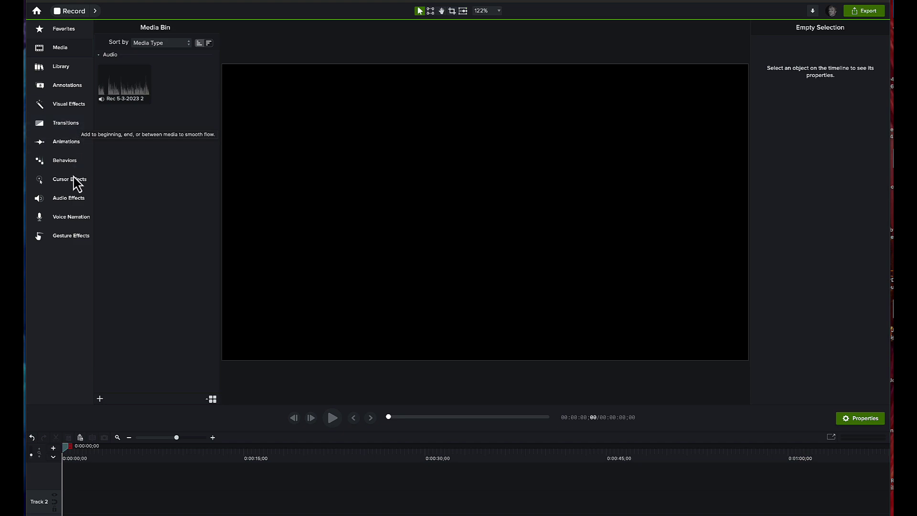
Step: Add the Outro_InnovationWeekly clip from the Default user library to Track 2
left_click(80, 68)
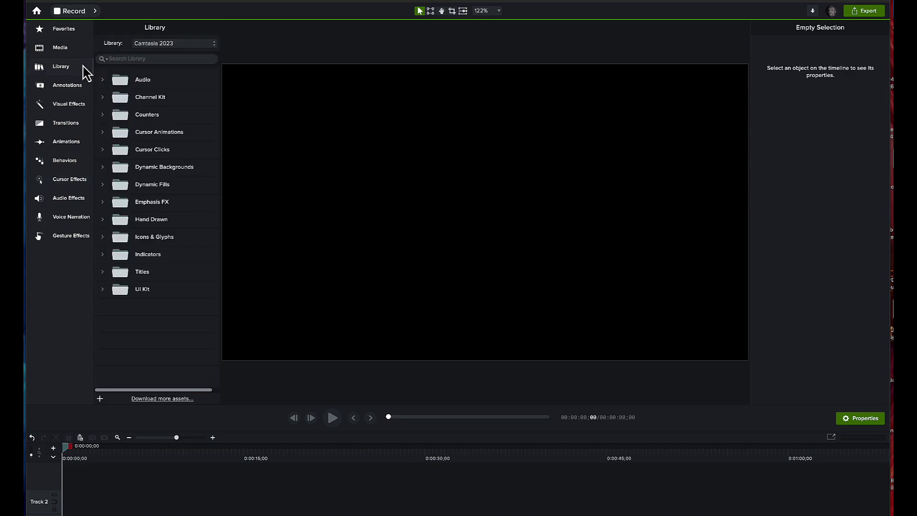
left_click(138, 44)
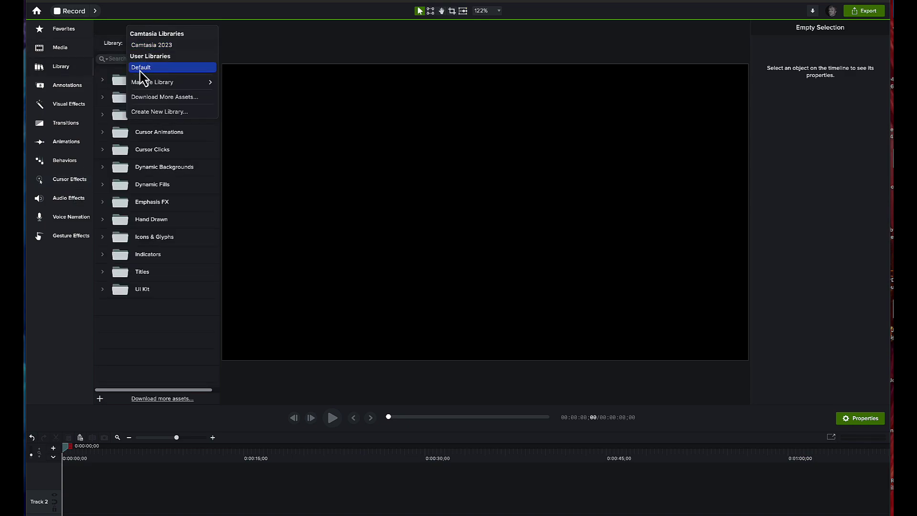
left_click(140, 71)
scroll(145, 184, "down", 5)
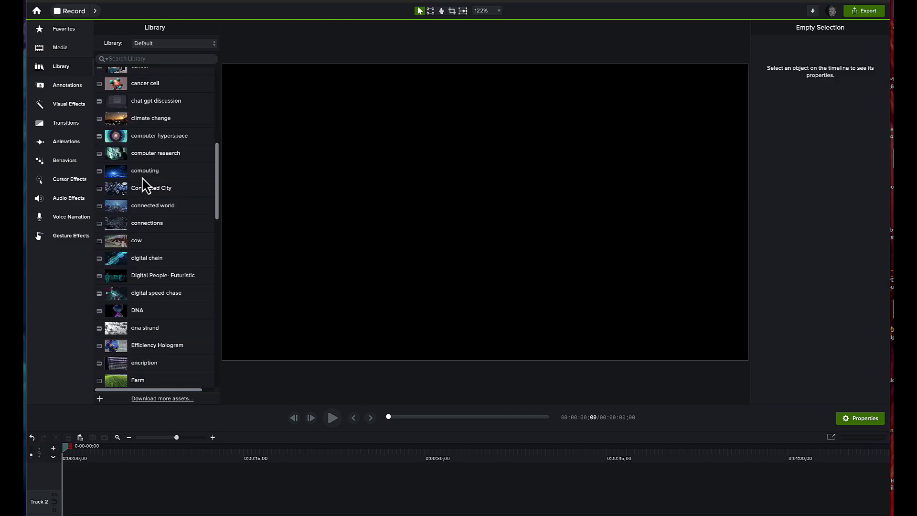
scroll(145, 184, "down", 15)
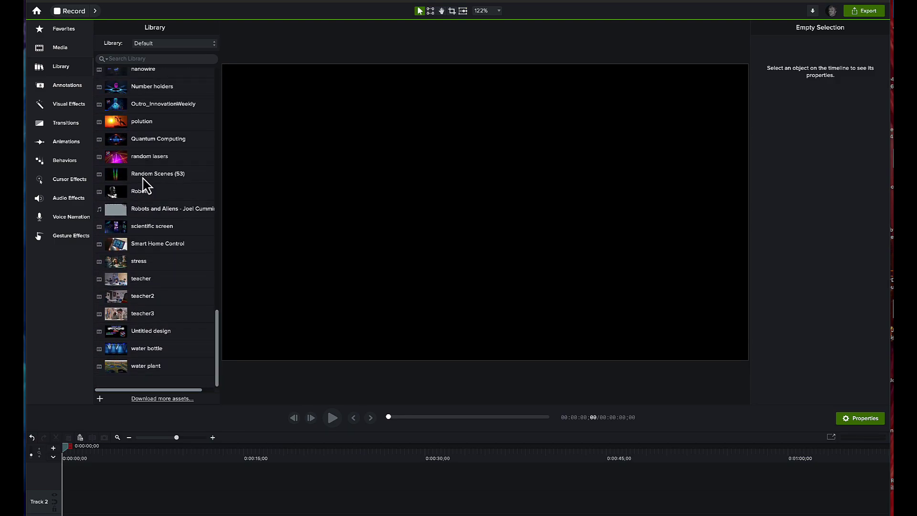
scroll(144, 184, "up", 20)
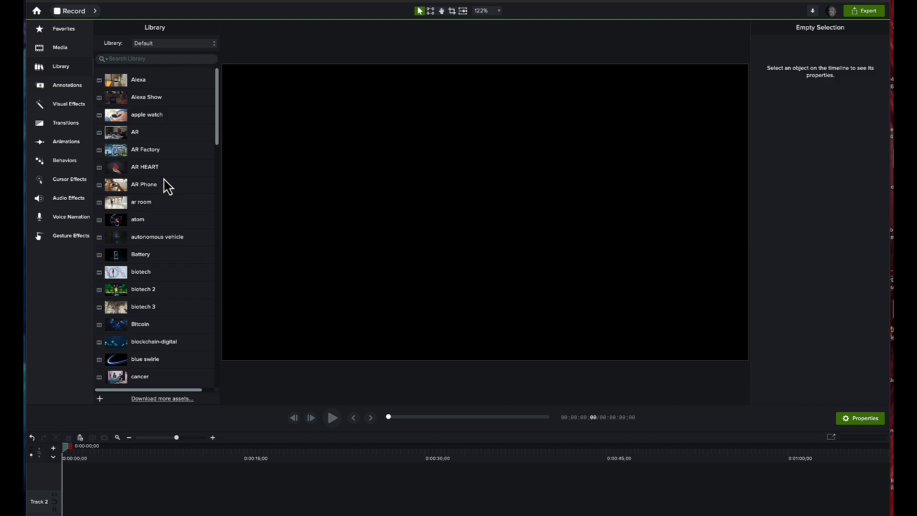
scroll(166, 187, "down", 15)
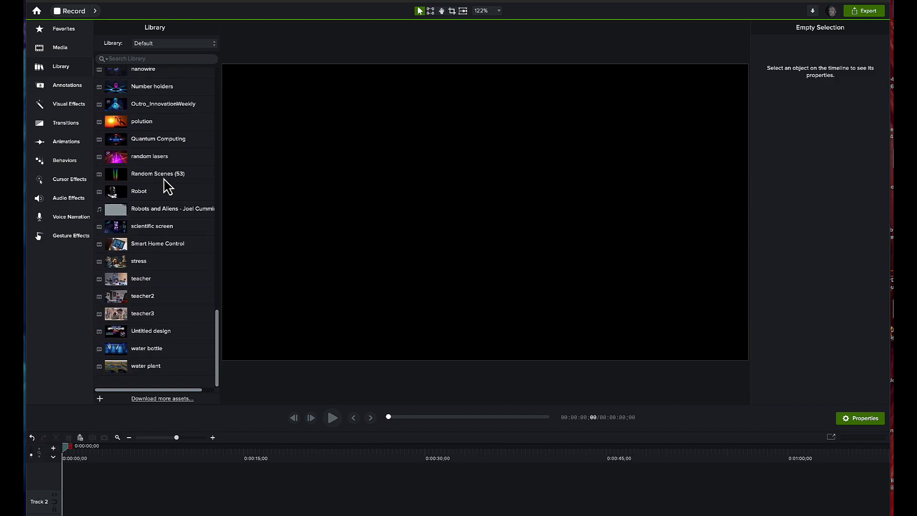
scroll(167, 186, "up", 1)
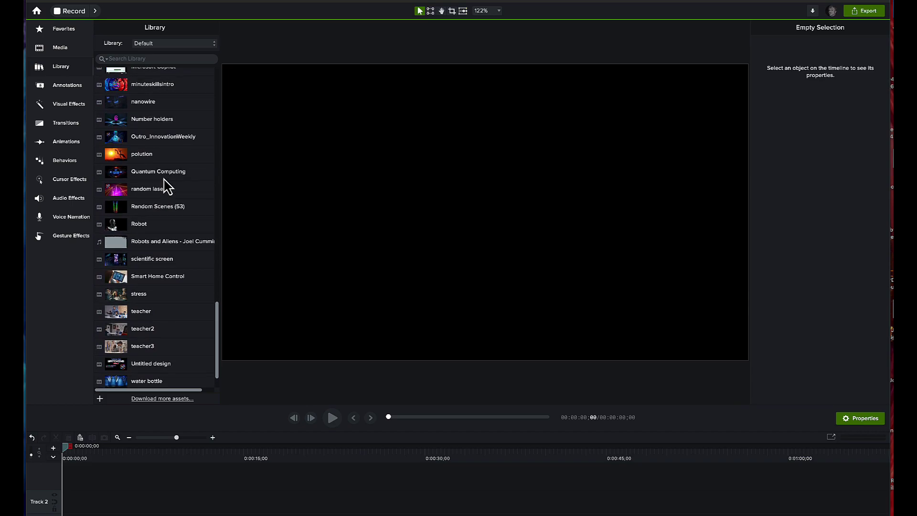
left_click_drag(164, 140, 369, 499)
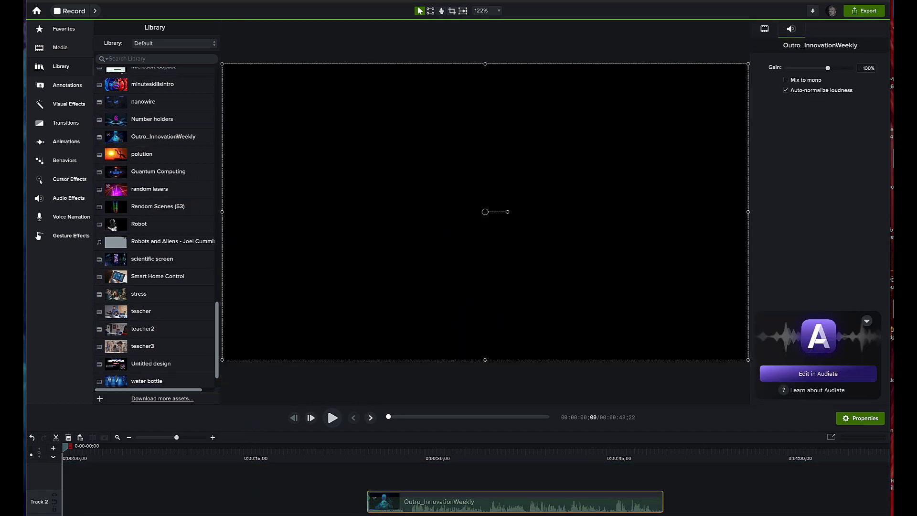
Step: Move the outro clip earlier on Track 2 so it ends at 0:00:36;02, and preview it at 0:00:12;13
left_click_drag(450, 506, 277, 506)
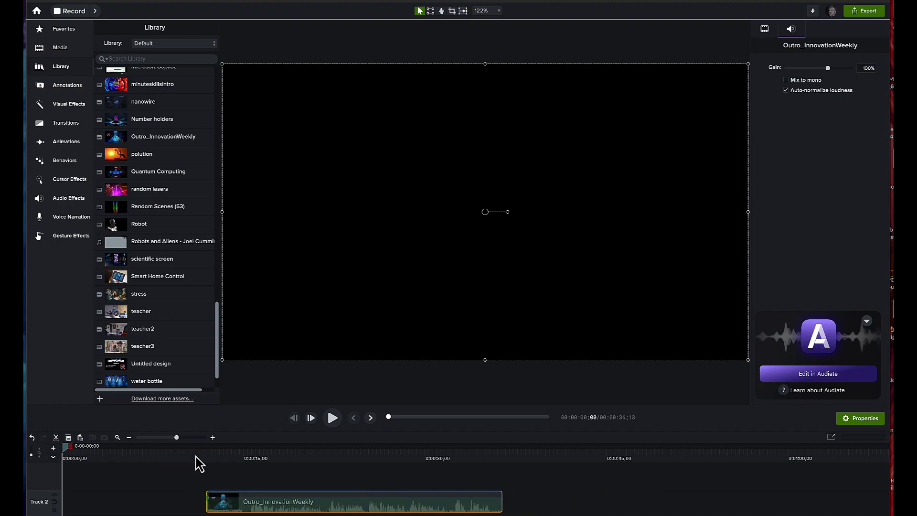
left_click_drag(197, 454, 213, 502)
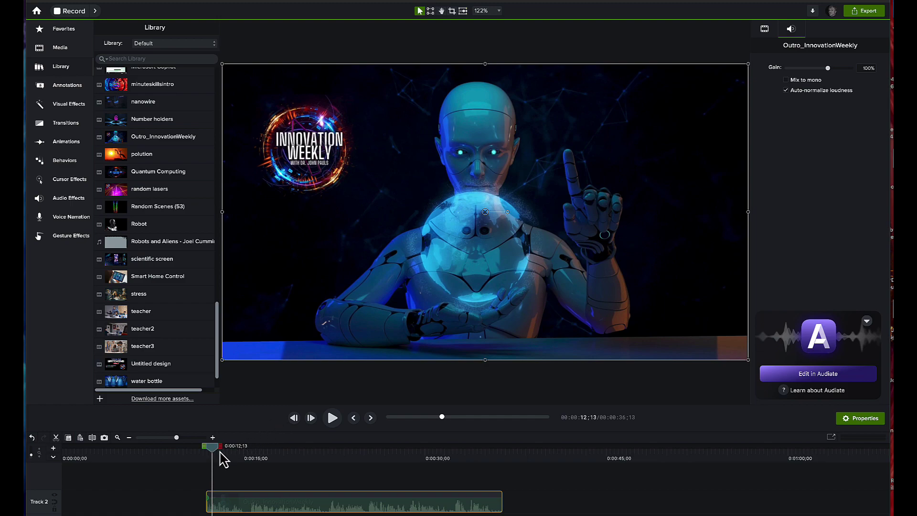
mouse_move(270, 508)
left_mouse_down()
mouse_move(315, 508)
mouse_move(265, 508)
left_mouse_up()
Step: Place the Untitled design clip from the library on Track 2, ahead of the outro clip
scroll(171, 191, "down", 2)
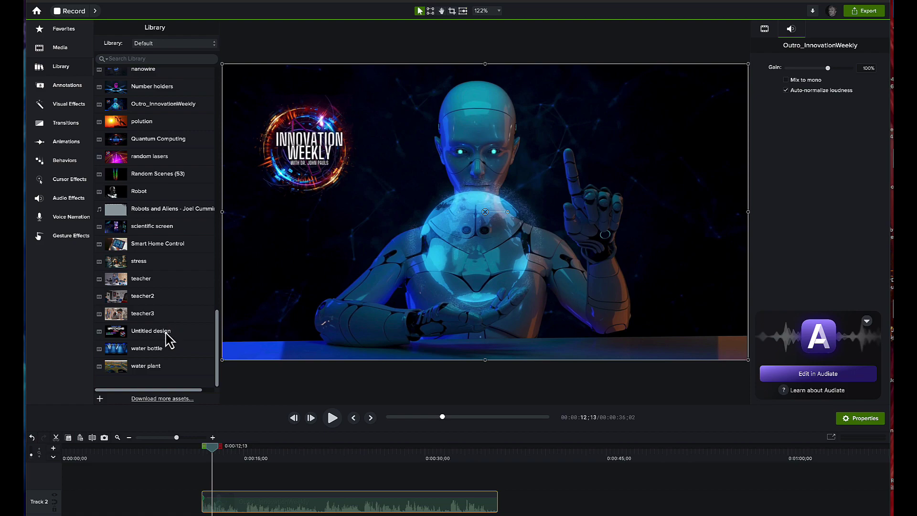
left_click_drag(168, 338, 127, 495)
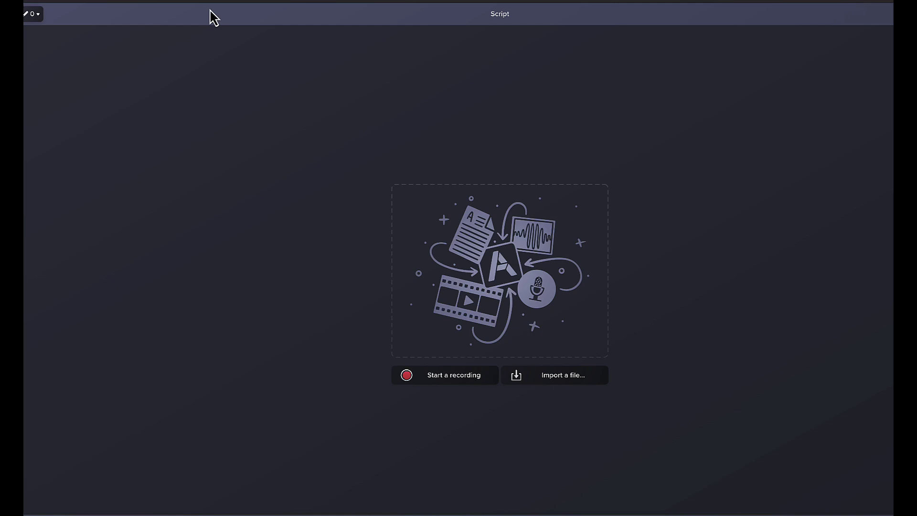
Step: Switch to Audiate, record a spoken video introduction, stop the recording and take the window out of full screen
left_click(448, 375)
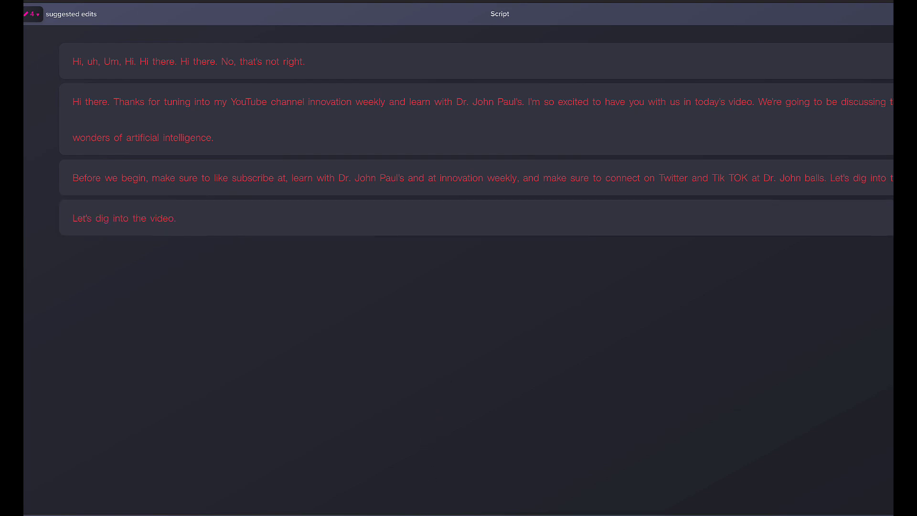
key("space")
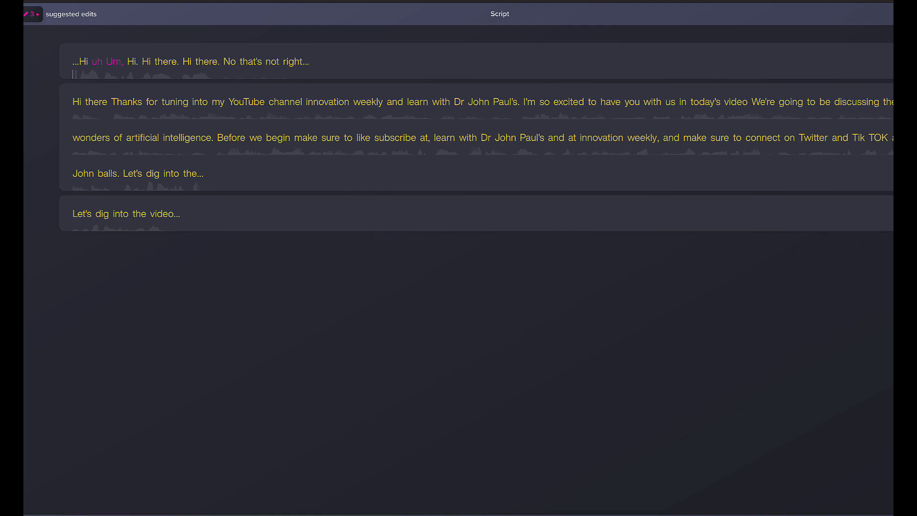
key("super+ctrl+f")
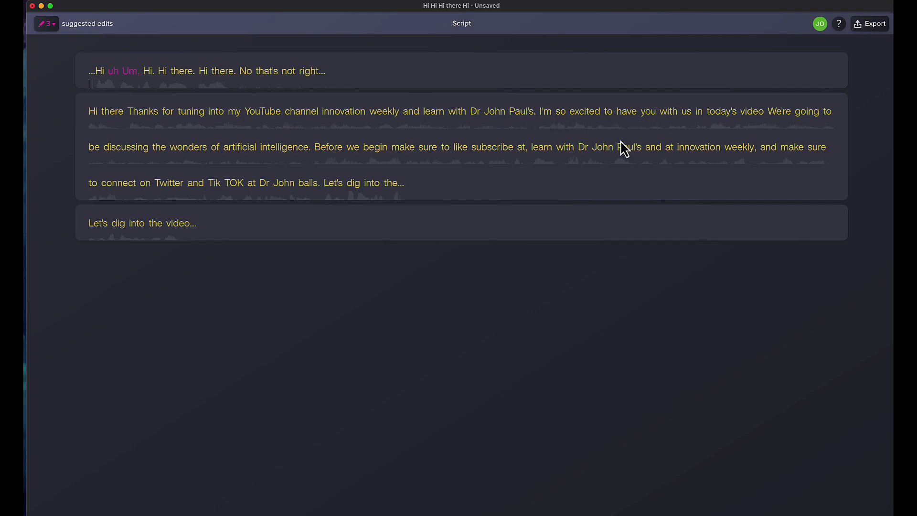
left_click(50, 23)
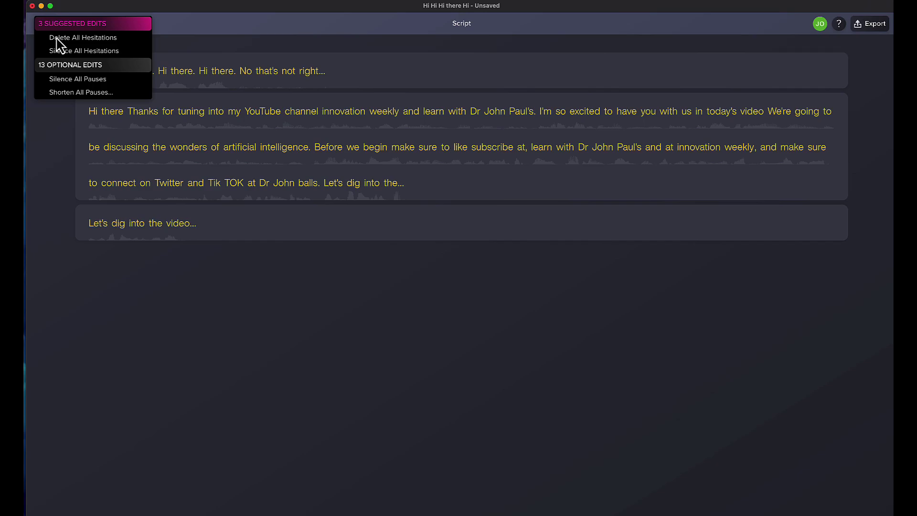
left_click(220, 286)
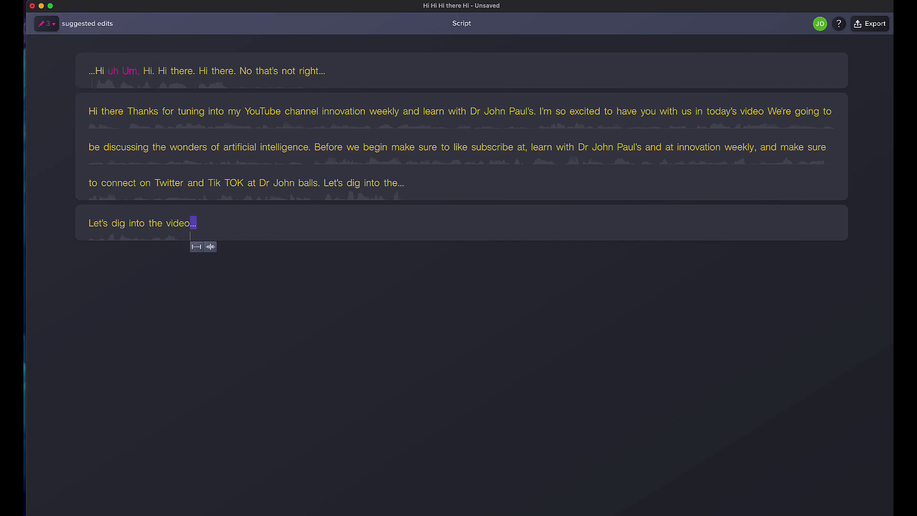
Step: Delete the false-start opening paragraph of the script, from "Hi uh Um" through "No that's not right"
left_click(91, 71)
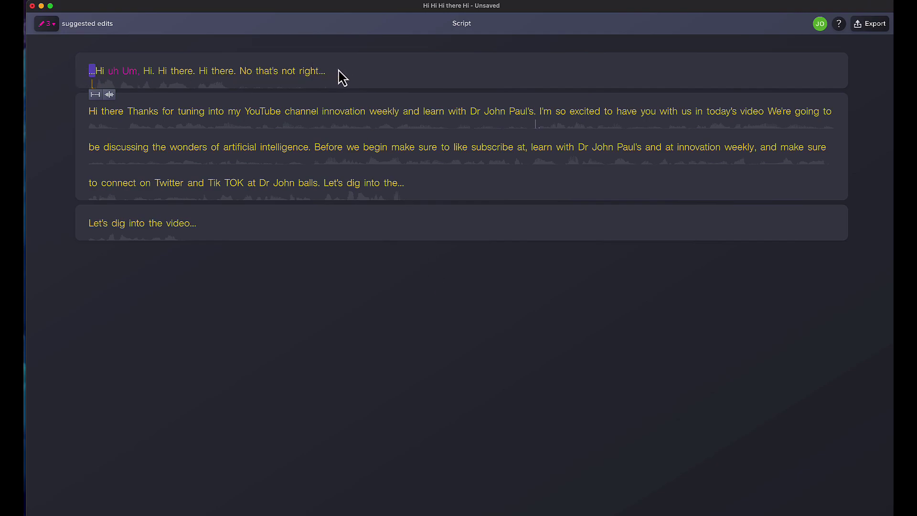
left_click_drag(341, 76, 58, 87)
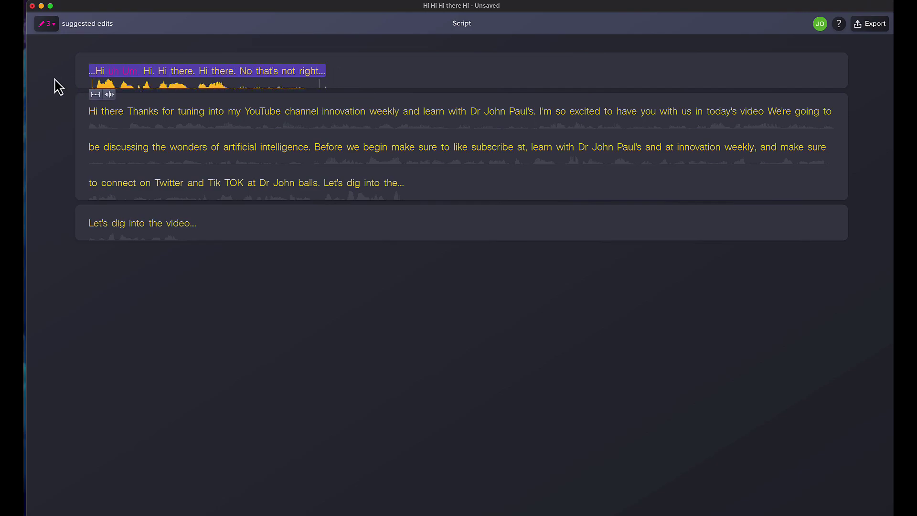
key("BackSpace")
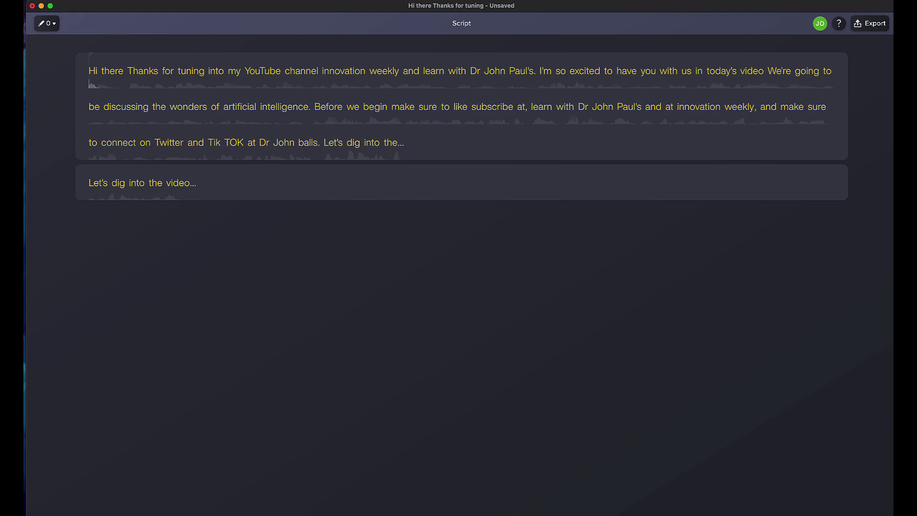
Step: Play back the script and correct the speaker's surname in the first line by removing its apostrophe
key("space")
left_click(523, 77)
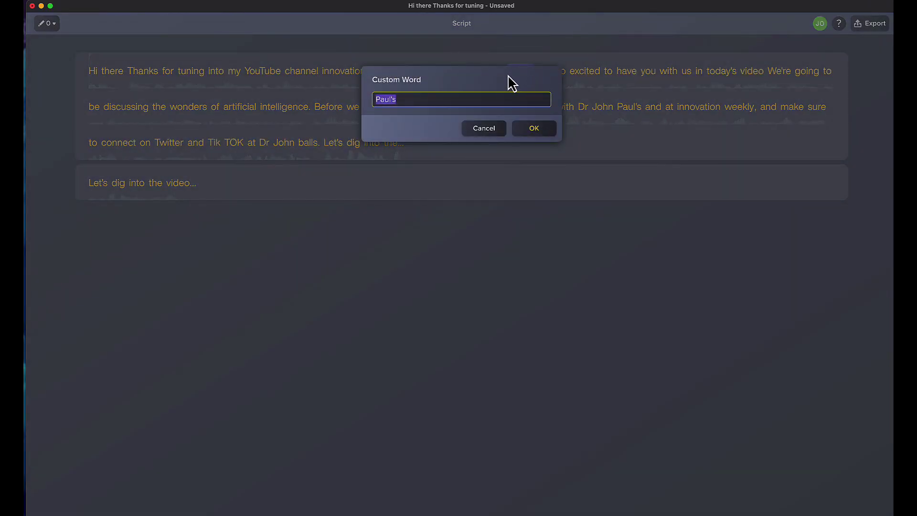
key("Right")
key("Return")
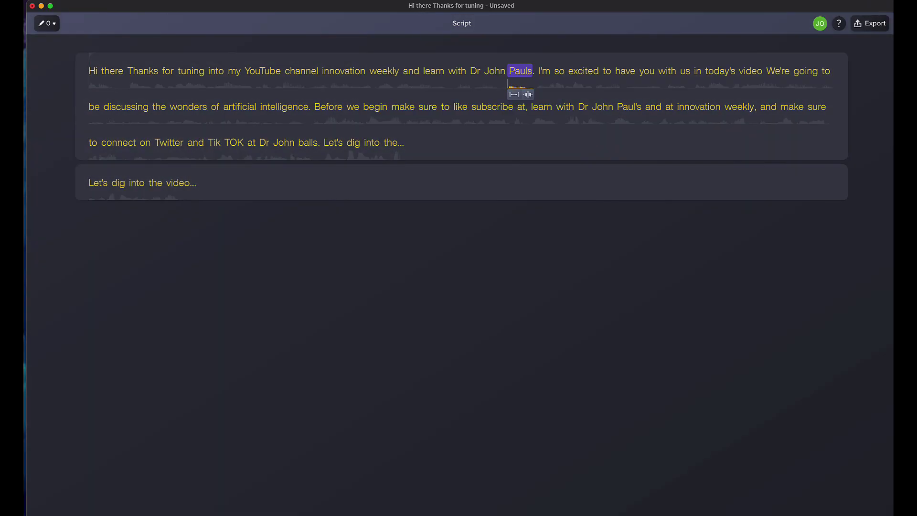
Step: Remove the apostrophe from the speaker's surname in the second line of the script
left_click(635, 109)
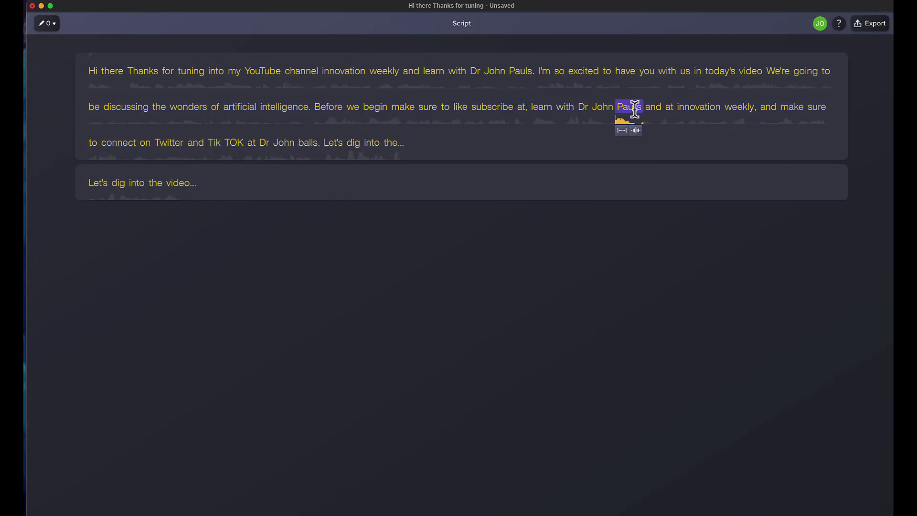
left_click(635, 108)
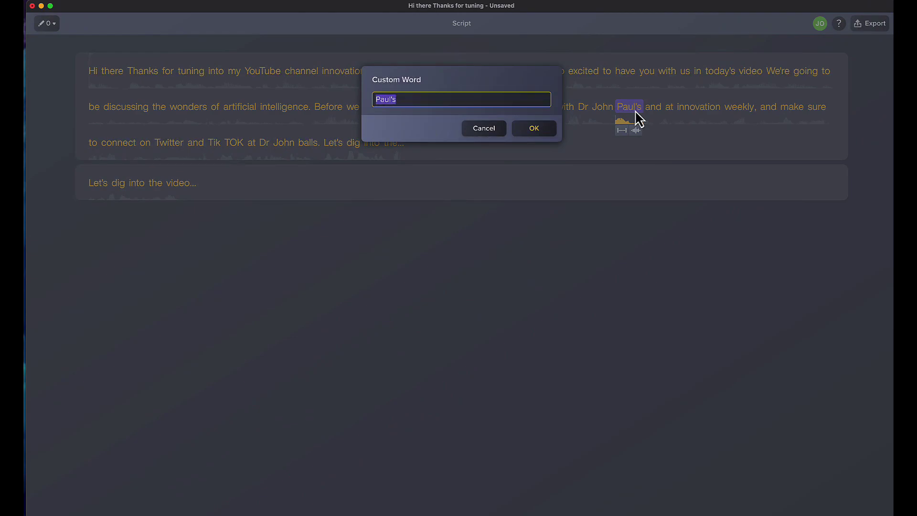
type("Pau")
left_click(546, 133)
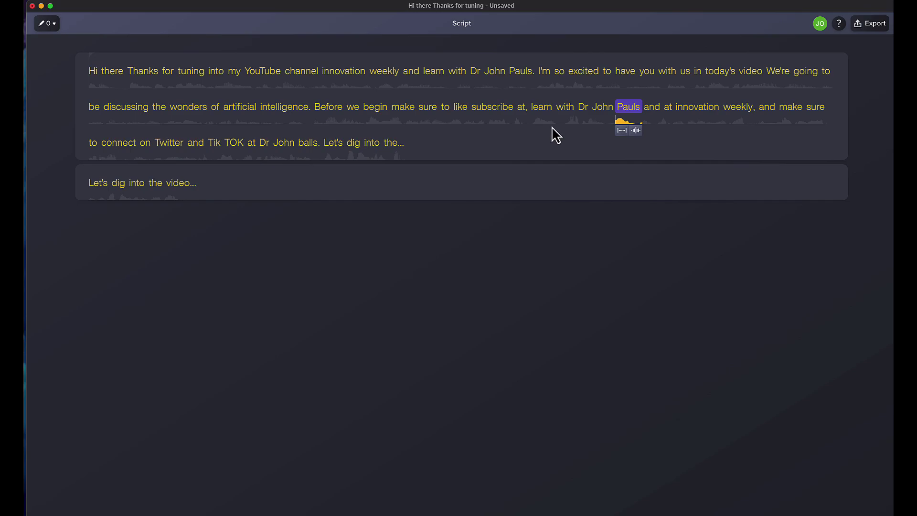
left_click(640, 183)
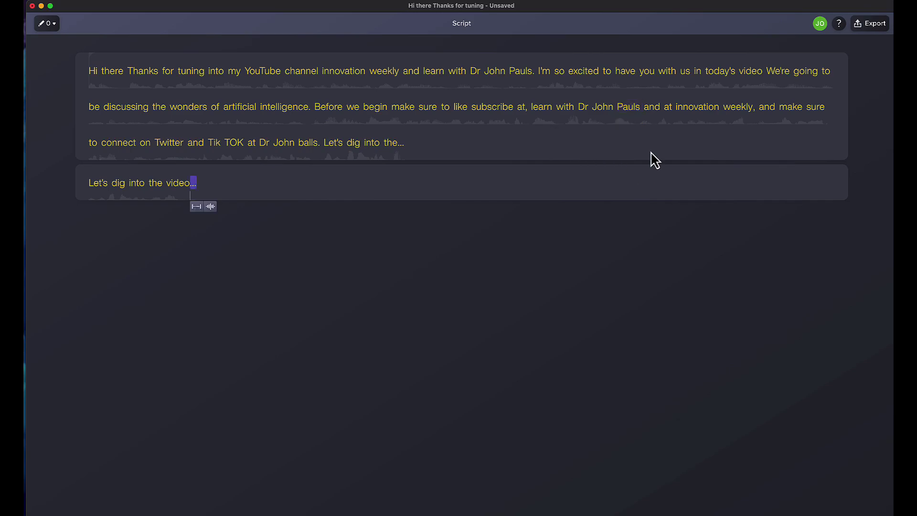
Step: Replace the mistranscribed word "balls" in the third line with the speaker's surname
left_click(306, 143)
left_click(303, 144)
type("Pauls")
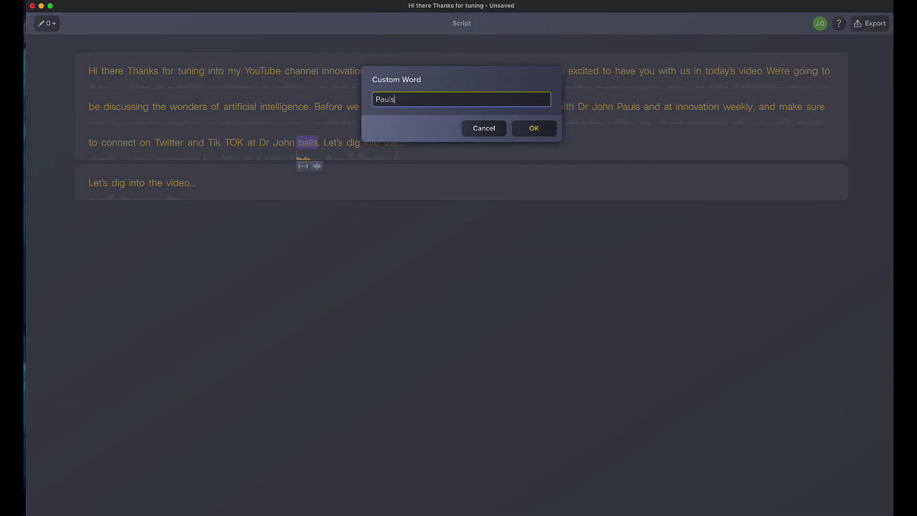
key("Return")
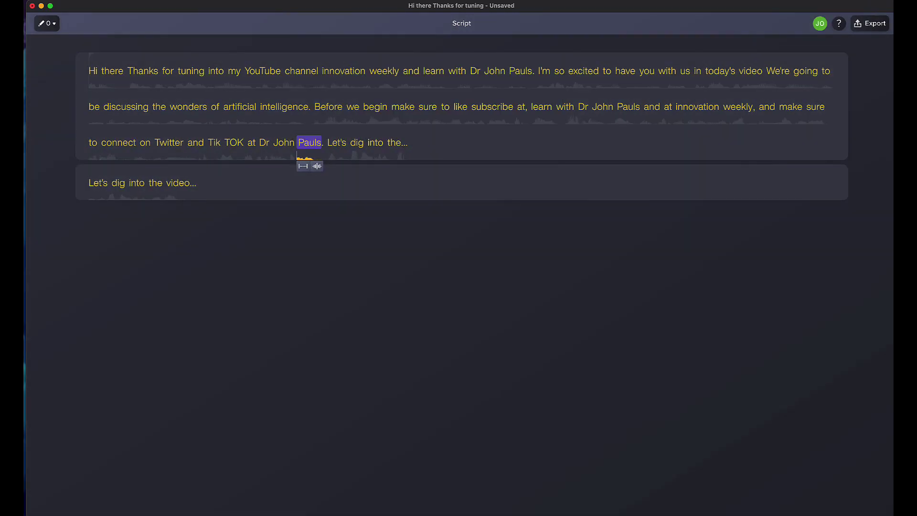
Step: Delete the incomplete phrase "Let's dig into the..." at the end of the first paragraph
double_click(405, 143)
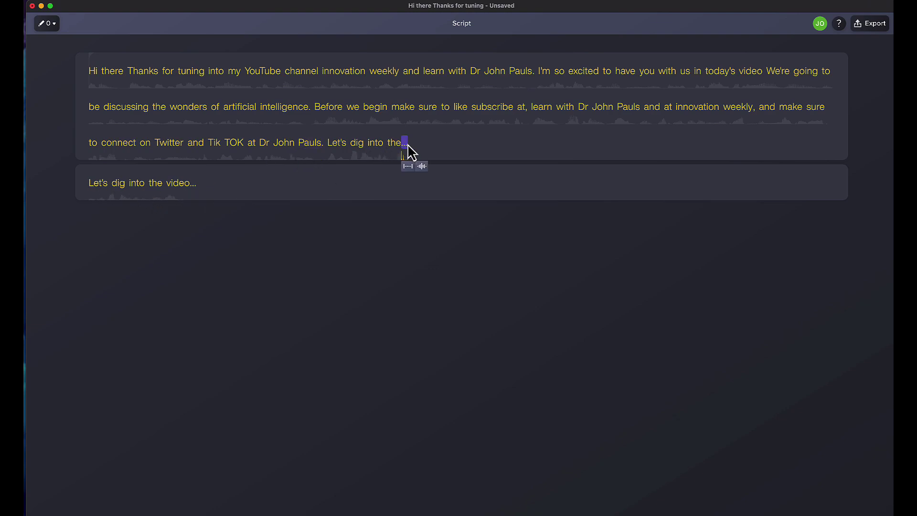
left_click_drag(420, 150, 333, 145)
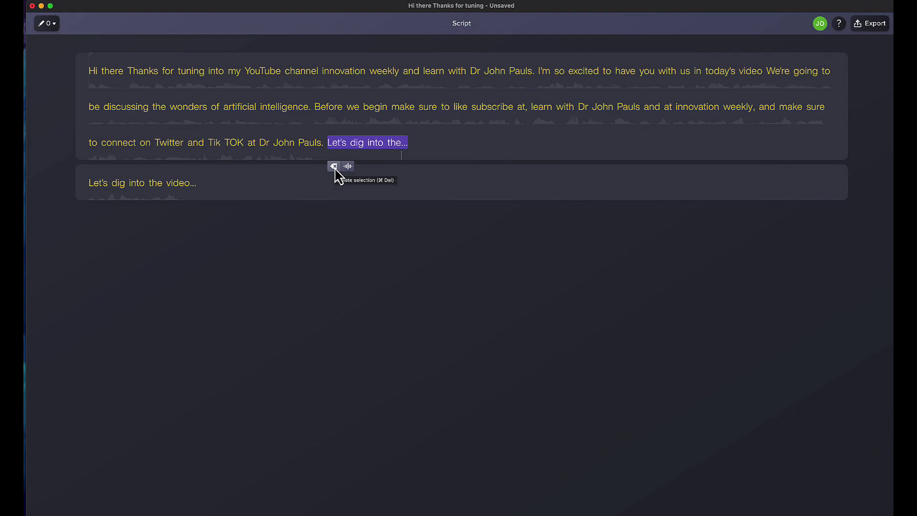
left_click(335, 168)
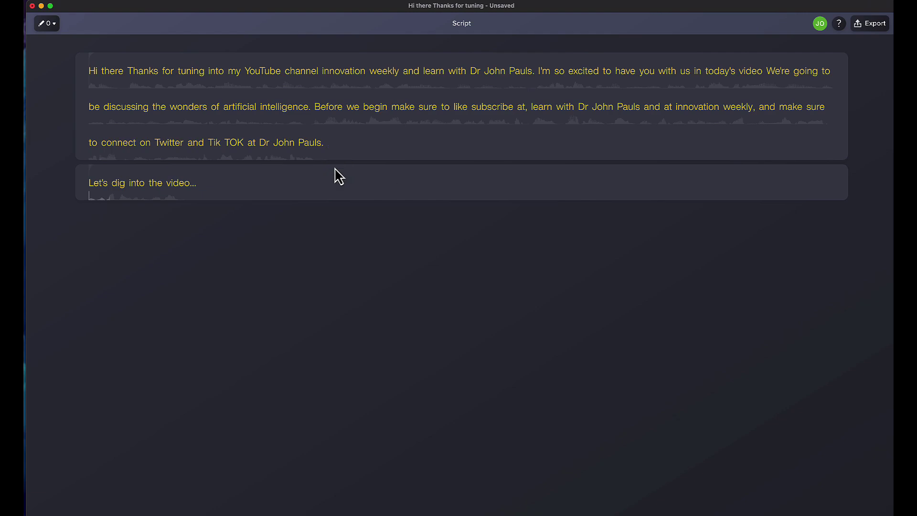
Step: Silence all pauses in the recording using the optional edits
left_click(52, 24)
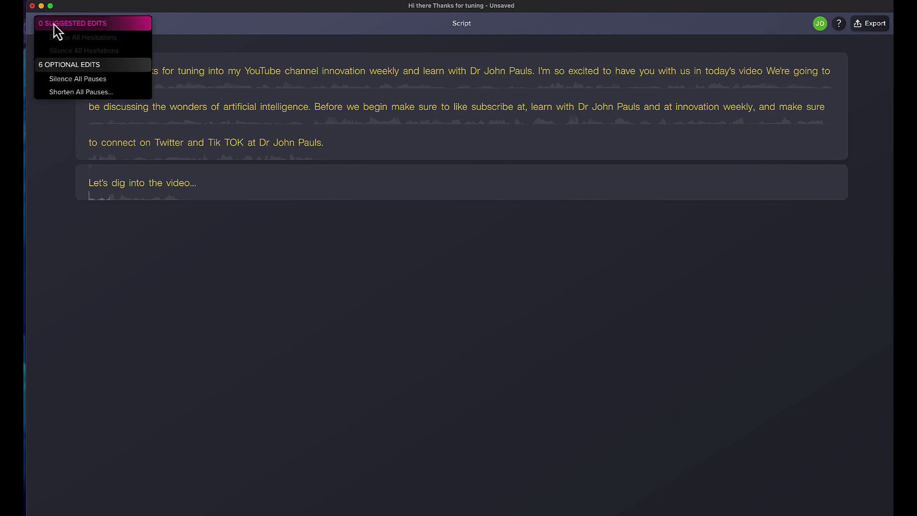
left_click(79, 86)
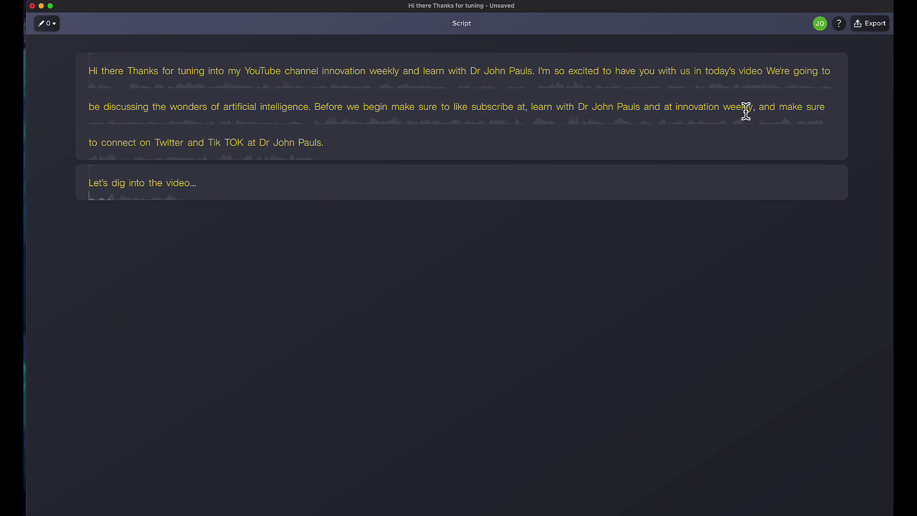
Step: Play the narration from its first word and inspect the waveform at the word "innovation" in the Waveform Editor
double_click(94, 71)
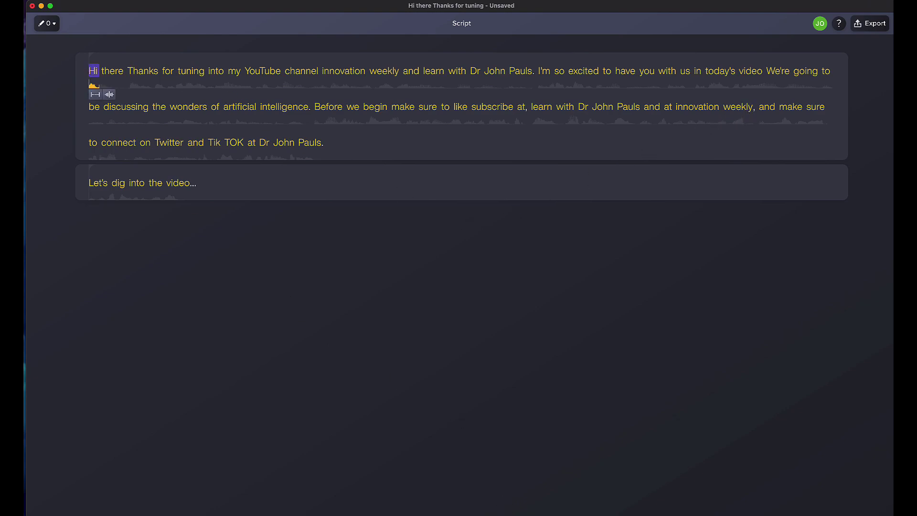
key("space")
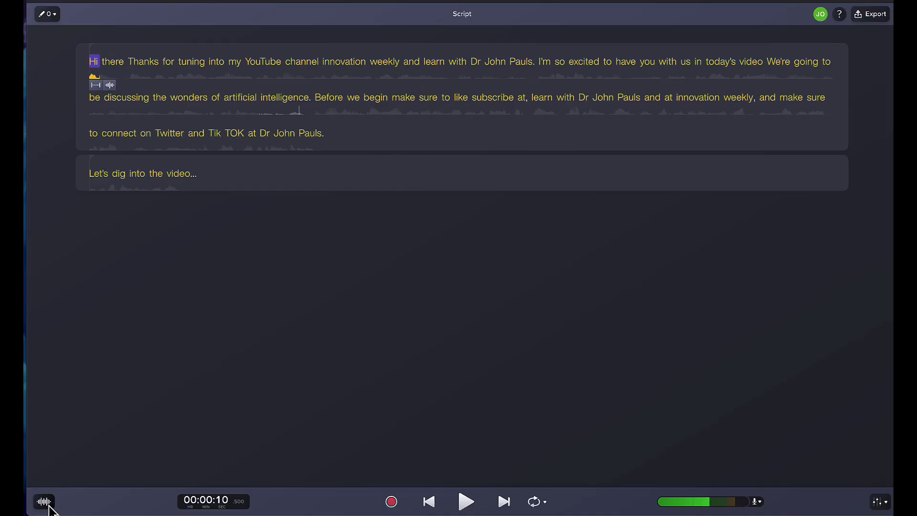
left_click(44, 502)
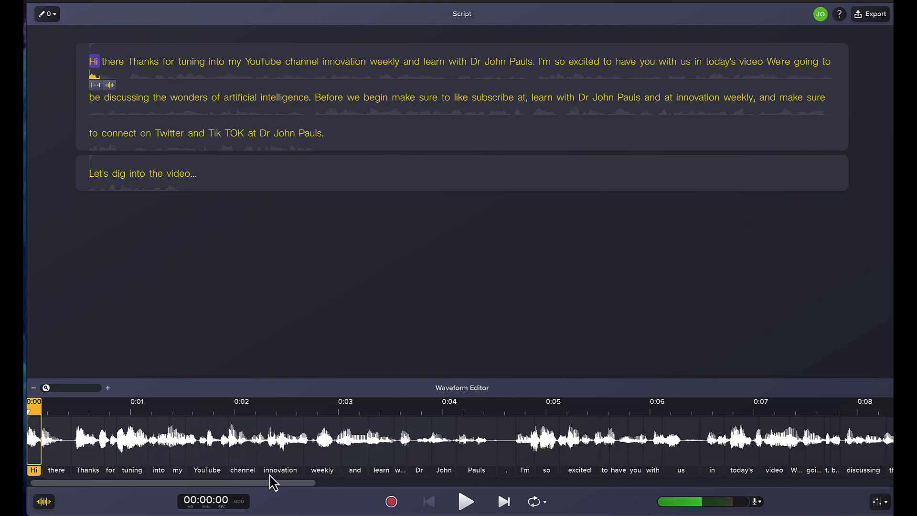
left_click(278, 425)
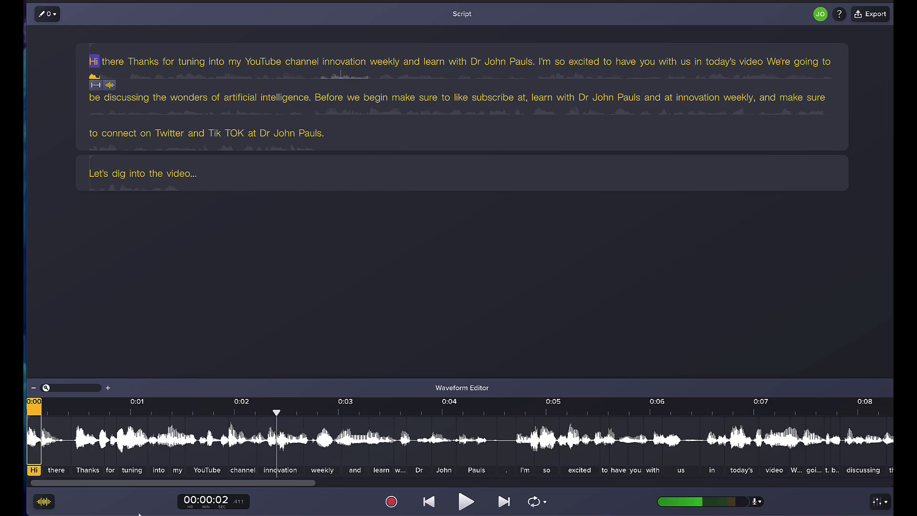
left_click(40, 504)
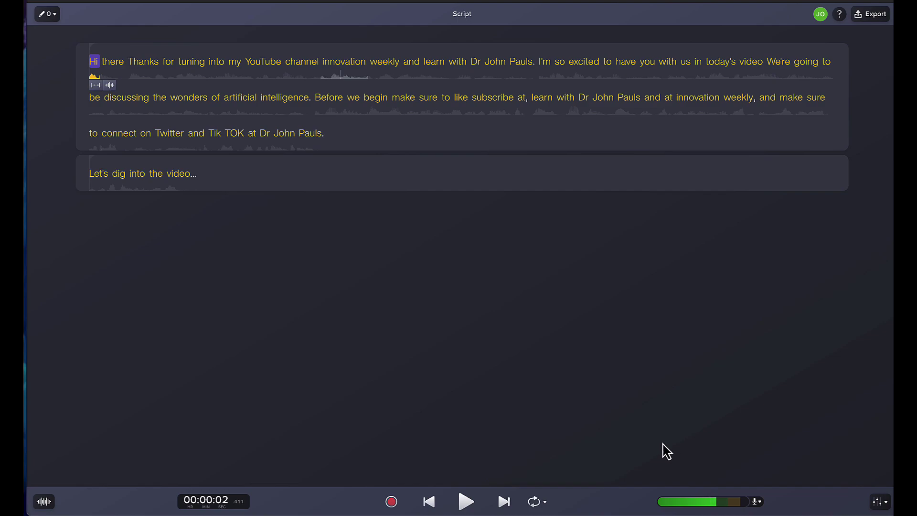
Step: Add the Remove Noise effect to the narration and play the recording to hear it with the Default preset
left_click(874, 502)
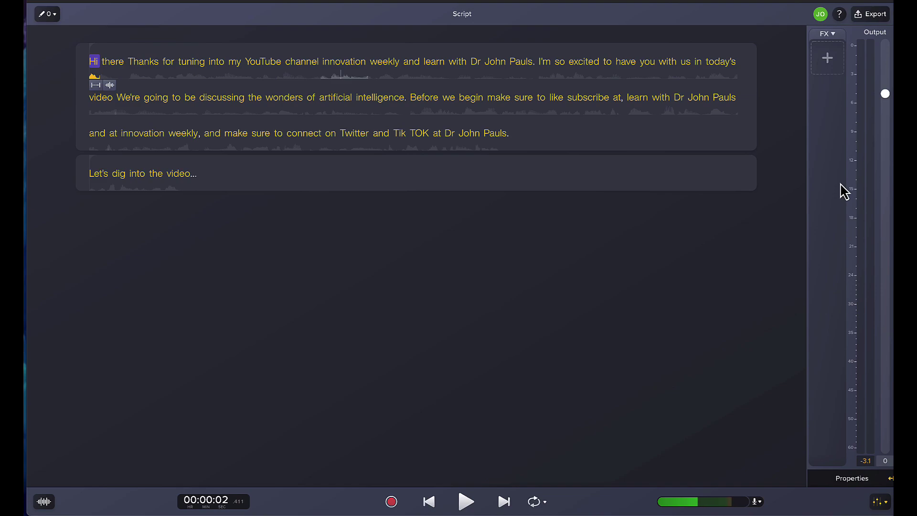
left_click(828, 60)
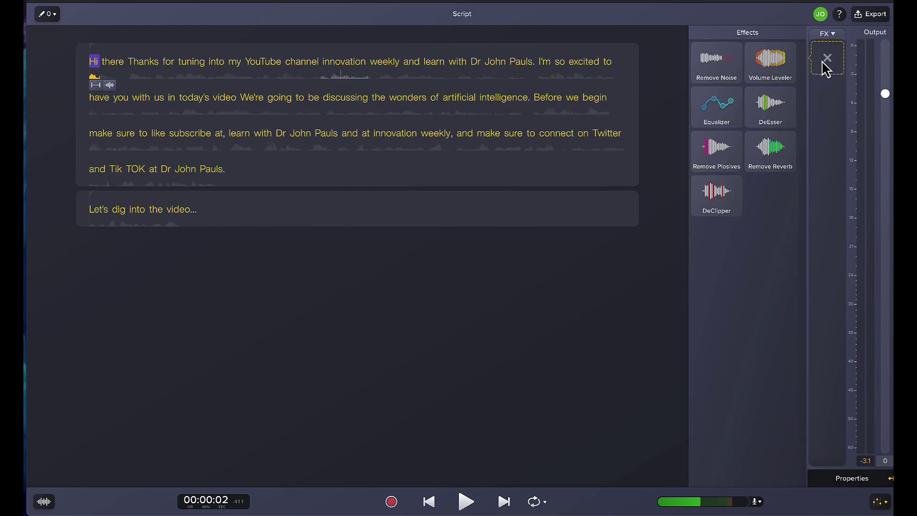
left_click(461, 505)
left_click(717, 60)
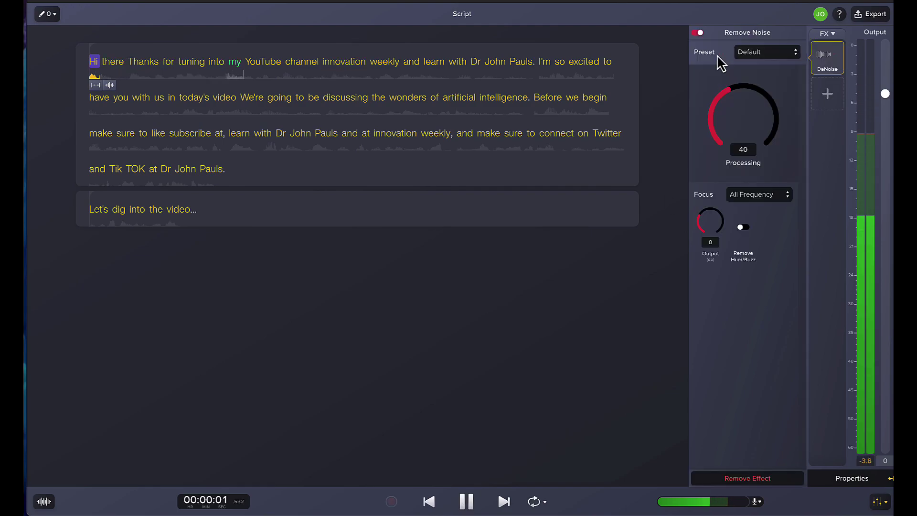
left_click(466, 501)
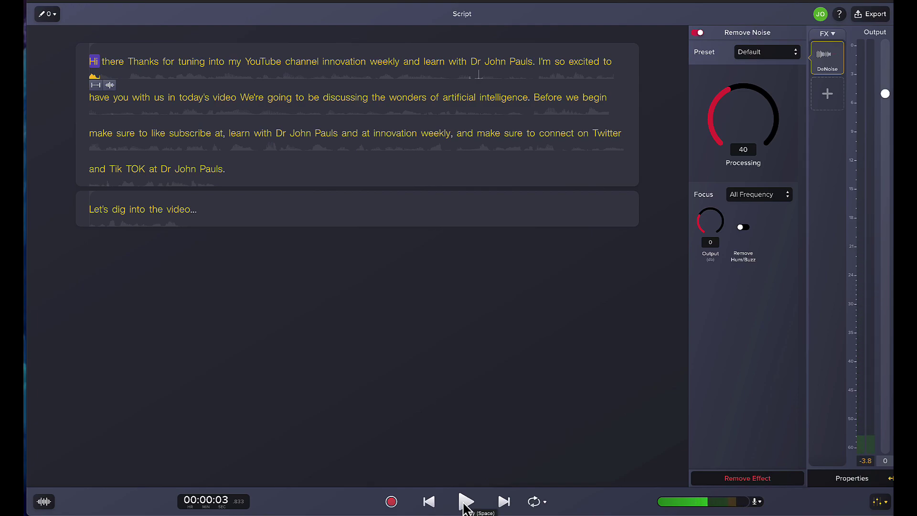
left_click(466, 501)
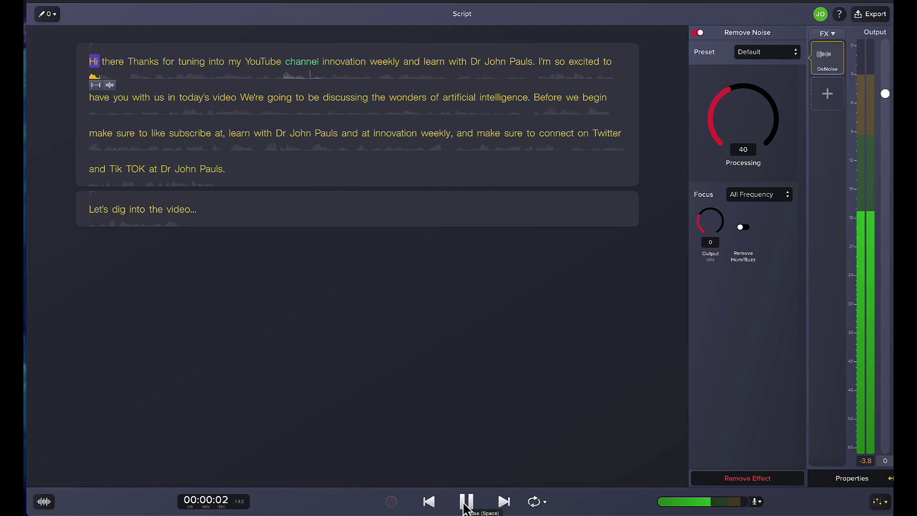
left_click(466, 504)
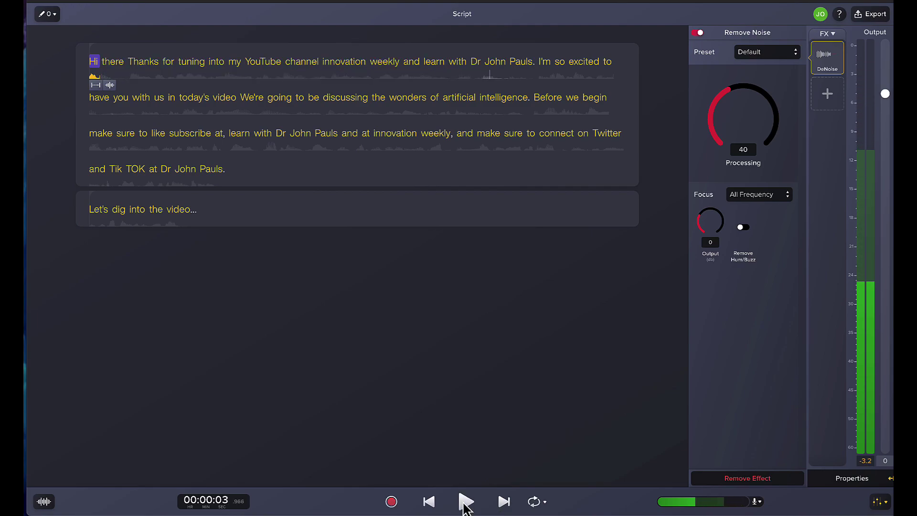
Step: Test the Remove Noise processing at 100 during playback, and set it to 39
left_click_drag(777, 107, 789, 56)
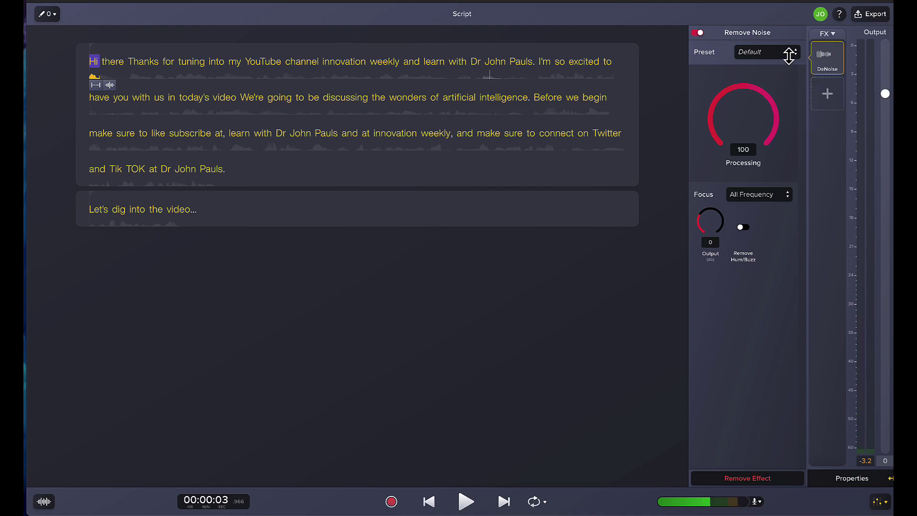
left_click(457, 502)
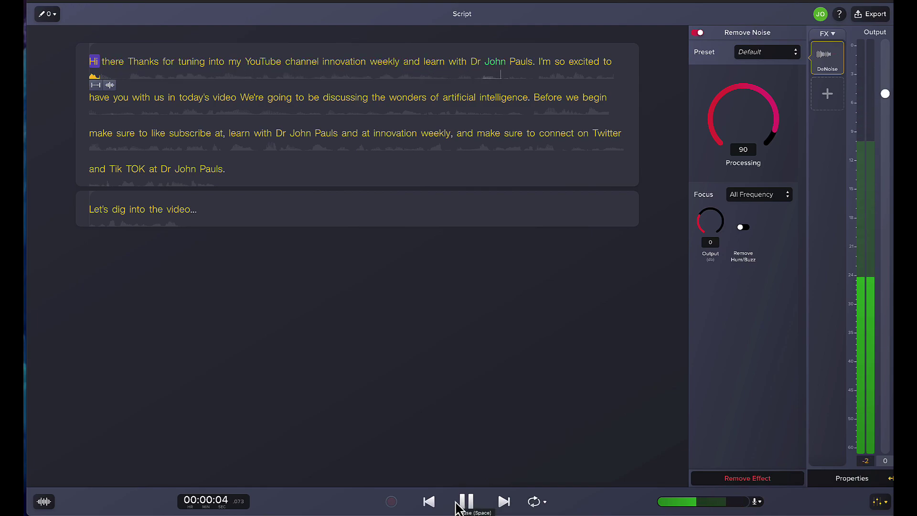
left_click(456, 502)
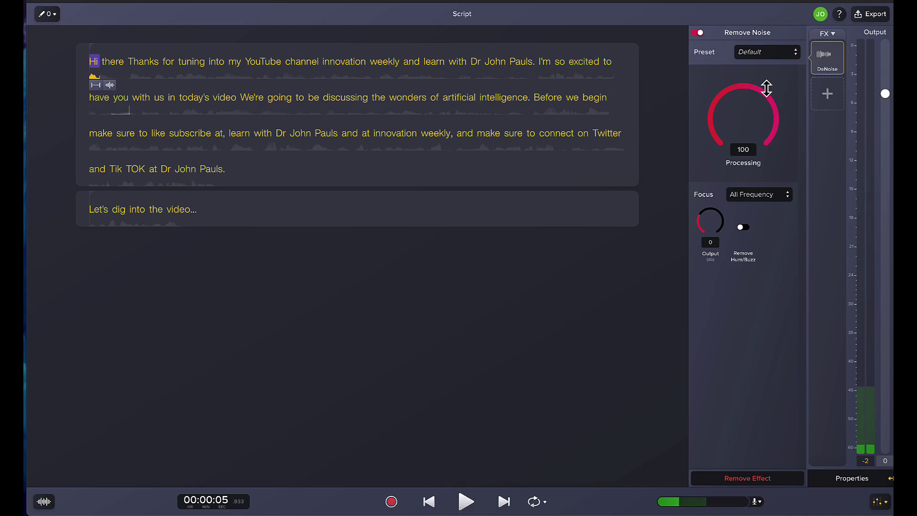
scroll(735, 93, "up", 2)
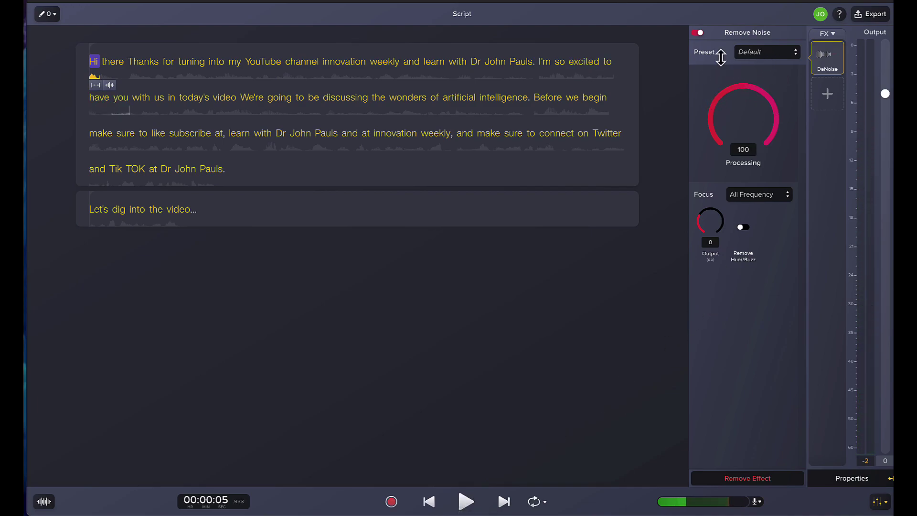
left_click_drag(771, 115, 780, 149)
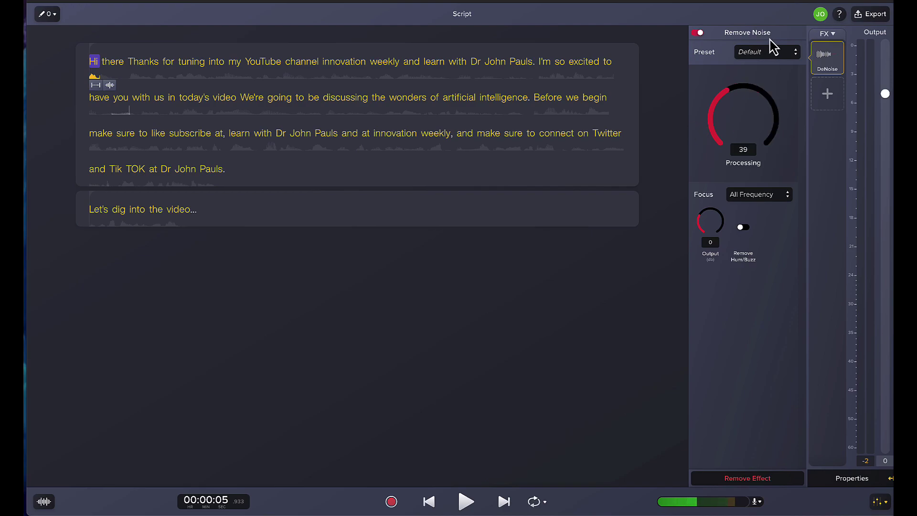
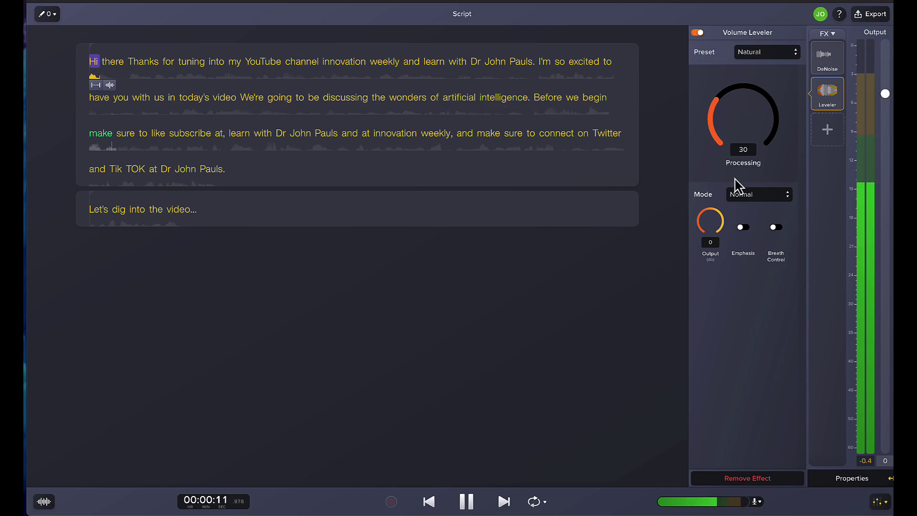
Step: Stop playback and switch the Volume Leveler preset to Default and back to Natural
left_click(465, 506)
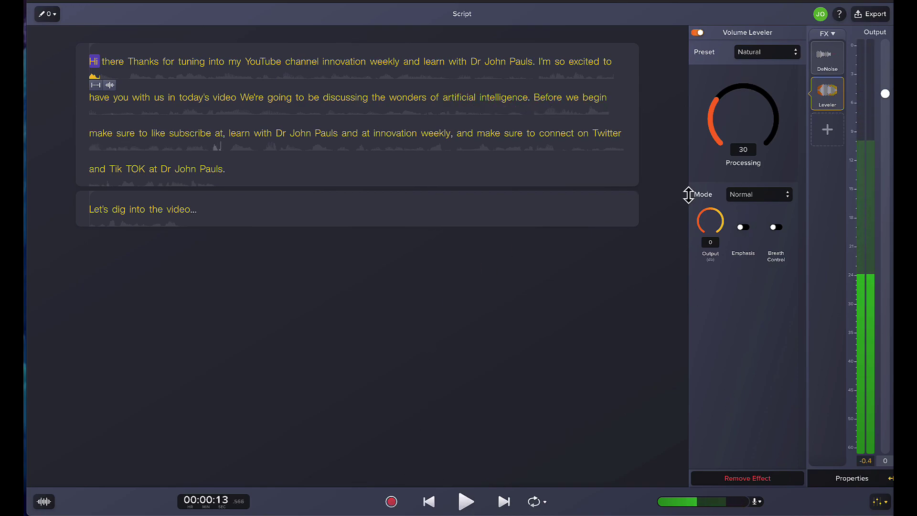
left_click(780, 61)
key("Up")
key("Return")
left_click(779, 61)
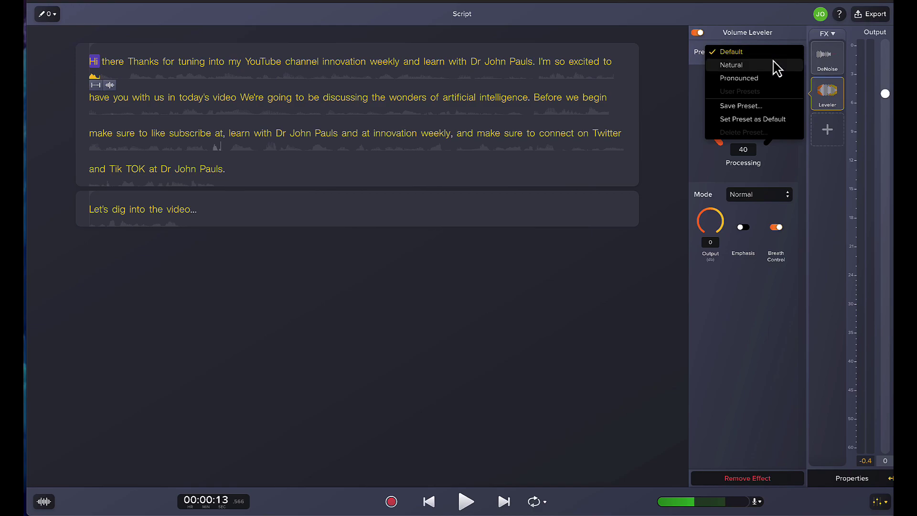
left_click(774, 66)
Step: Add the Equalizer effect to the narration and play the recording from the beginning
left_click(828, 138)
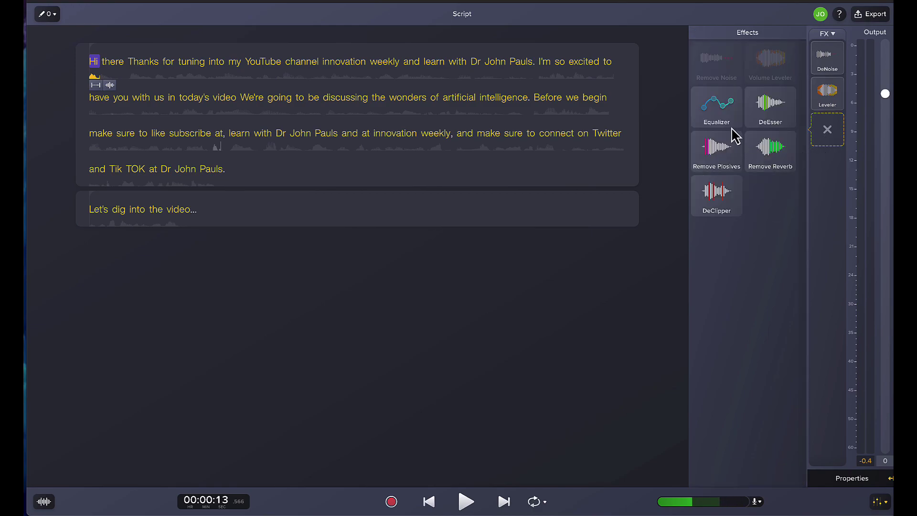
left_click(715, 115)
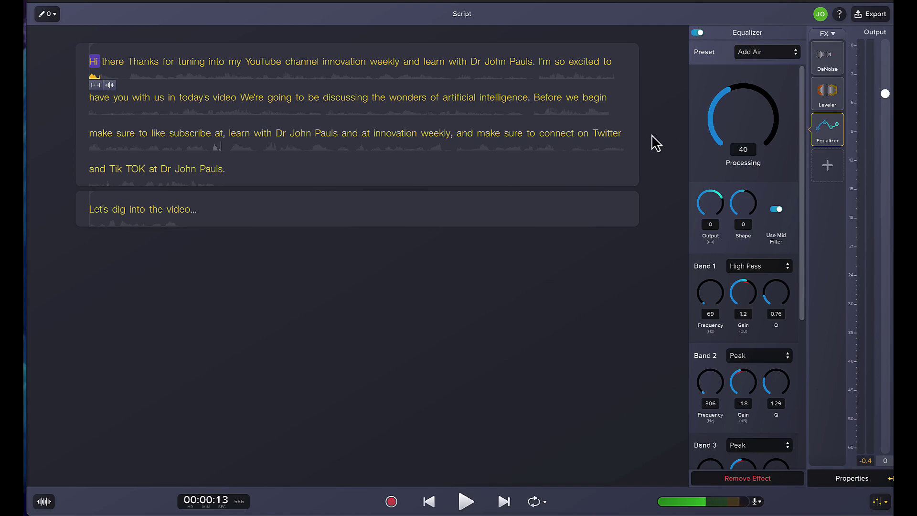
left_click(463, 509)
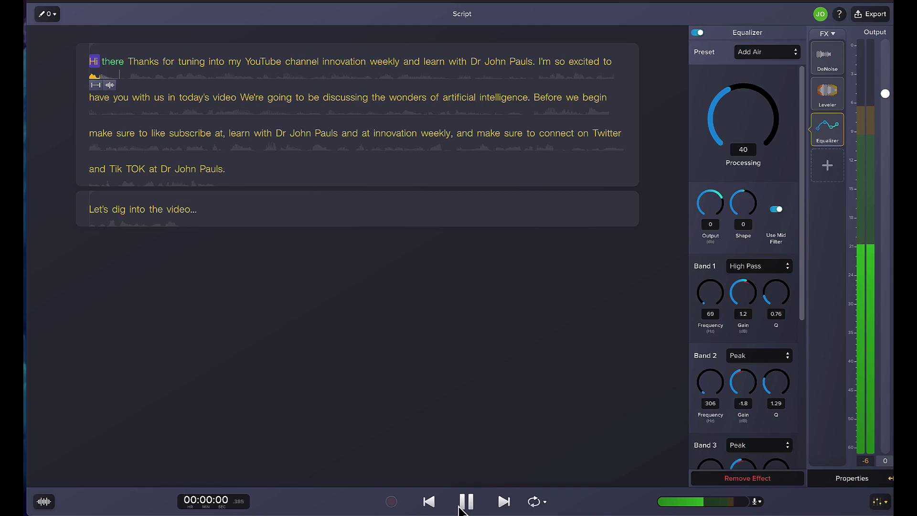
Step: Try the Equalizer presets Add Body, Add Clarity - Muddy Recordings, Add Clarity - Natural Recordings and Improve Male Voice during playback
left_click(748, 54)
left_click(748, 63)
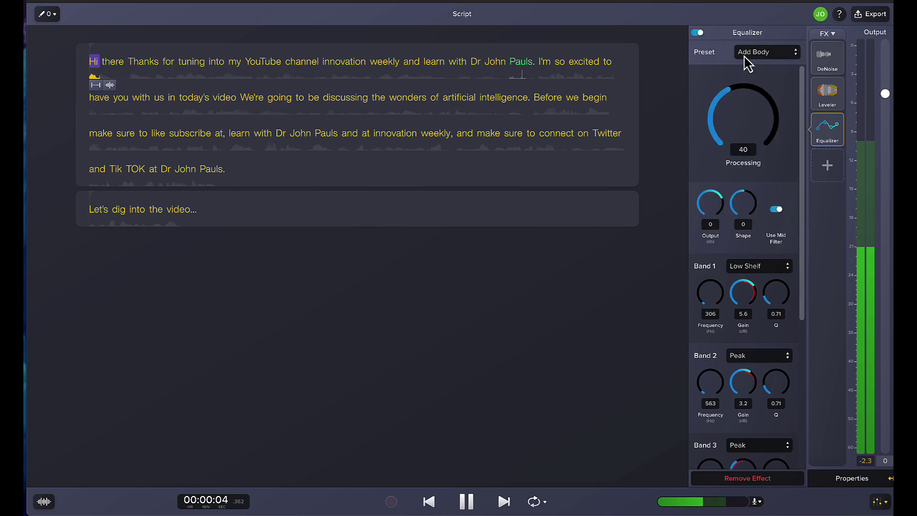
left_click(745, 58)
left_click(746, 78)
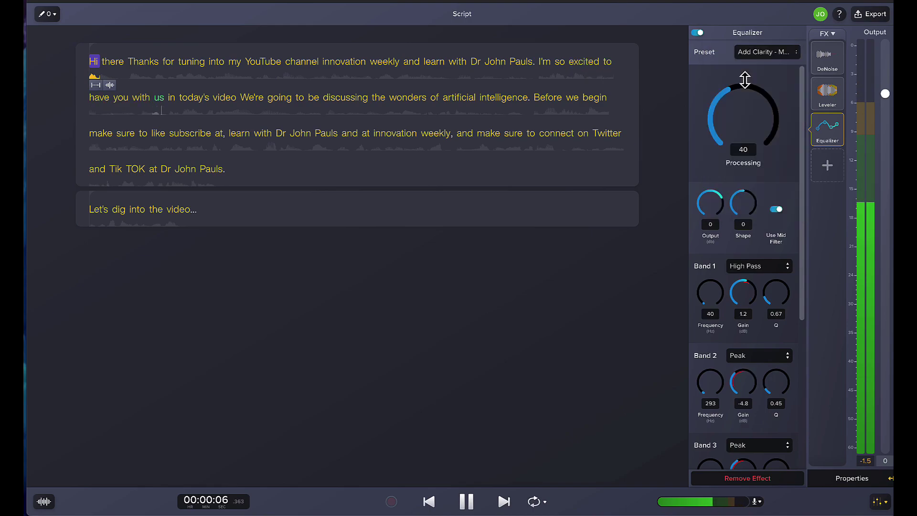
left_click(750, 54)
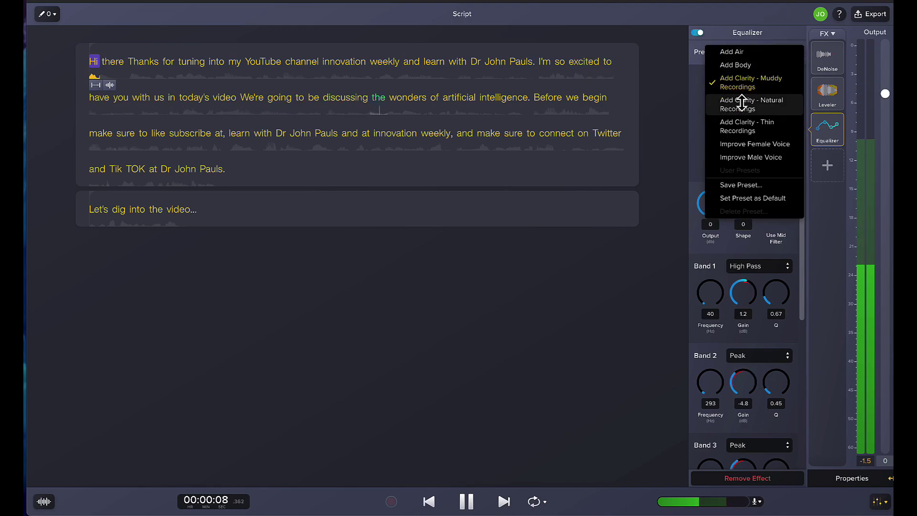
left_click(745, 102)
left_click(744, 57)
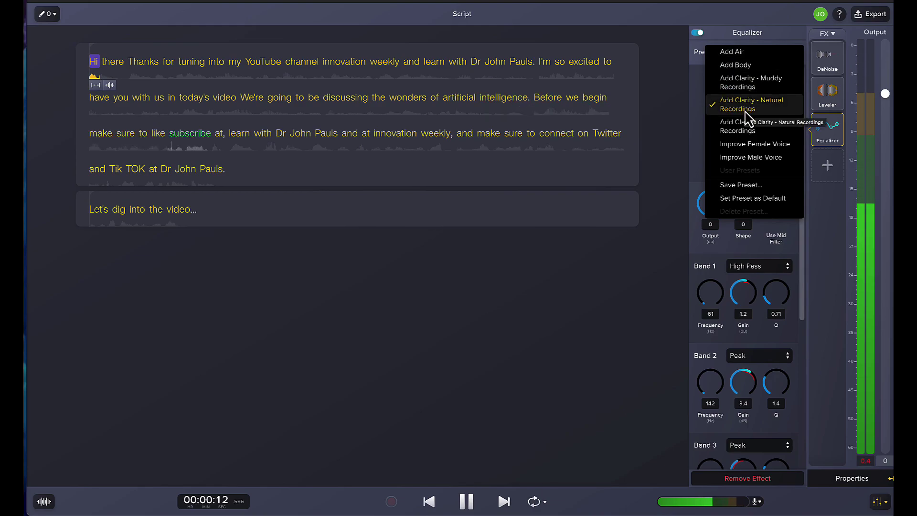
left_click(743, 158)
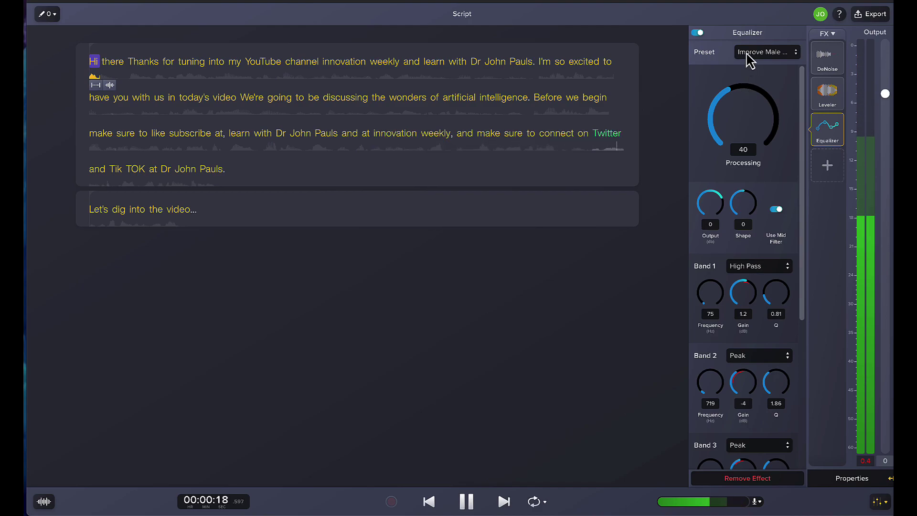
left_click(466, 506)
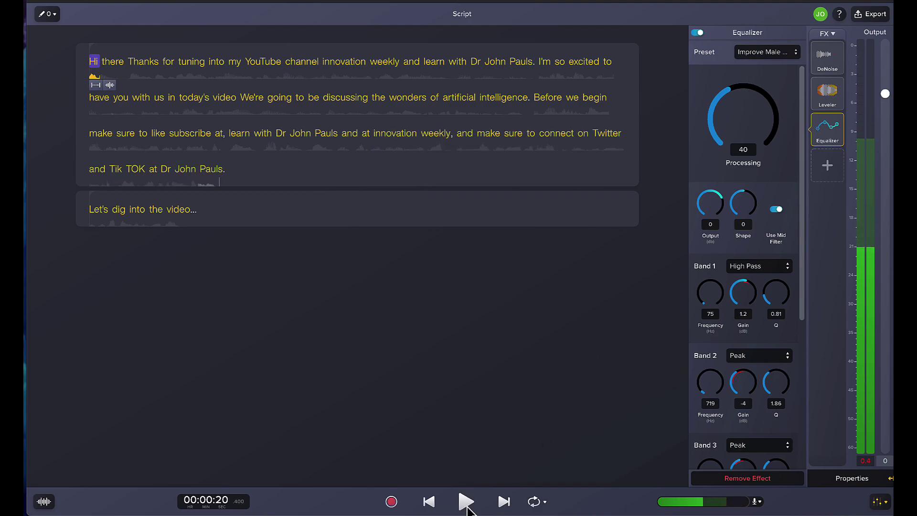
Step: Set the Equalizer preset to Add Clarity - Natural Recordings
left_click(744, 54)
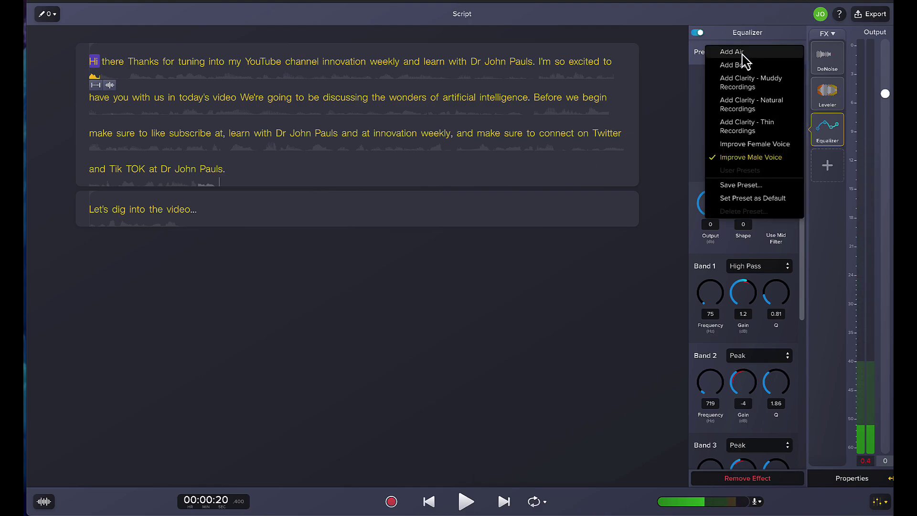
left_click(730, 106)
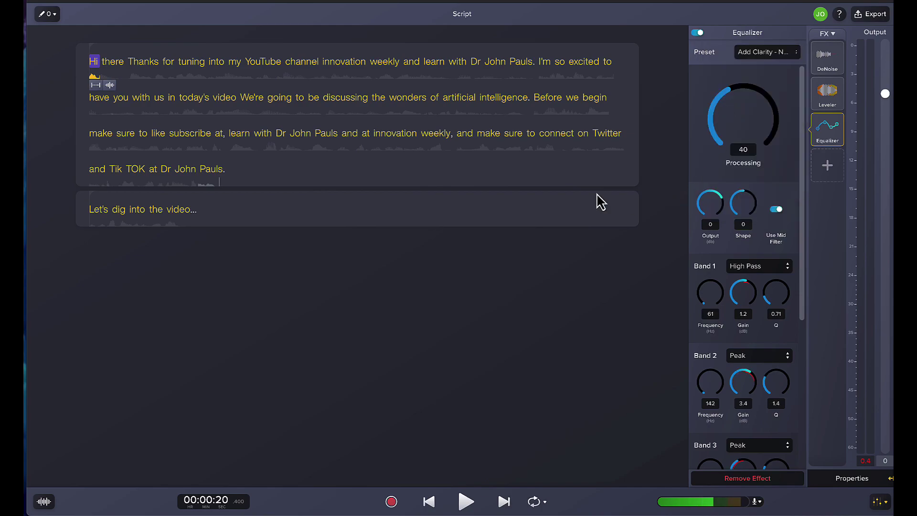
Step: Examine the Equalizer's band settings and the remaining effects that can be added to the narration
scroll(732, 321, "down", 4)
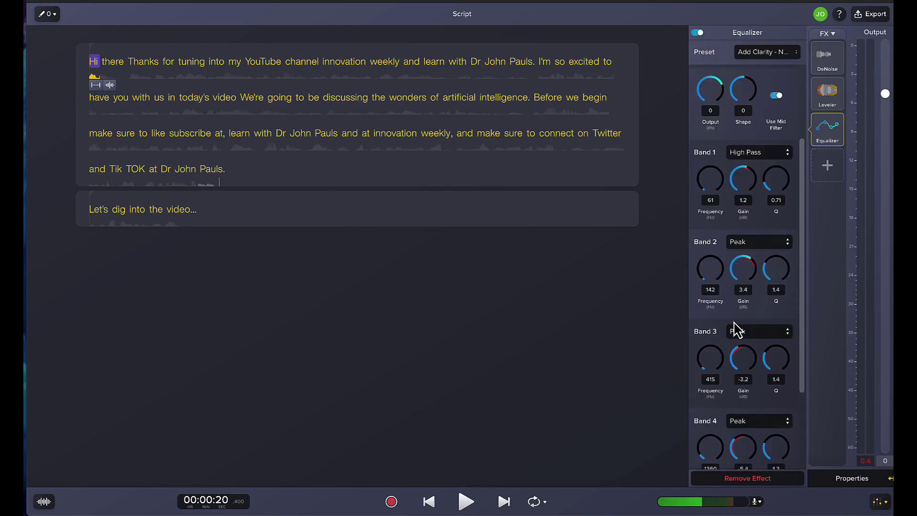
scroll(734, 329, "down", 4)
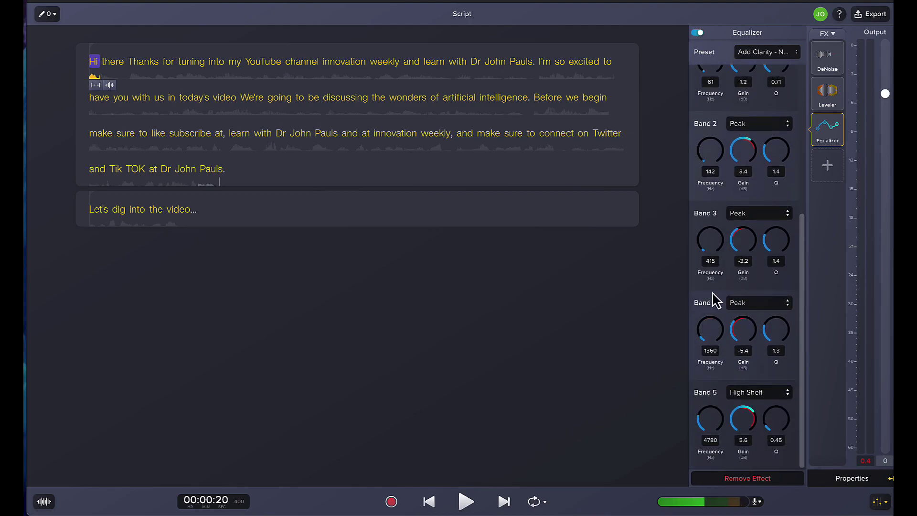
scroll(721, 282, "up", 8)
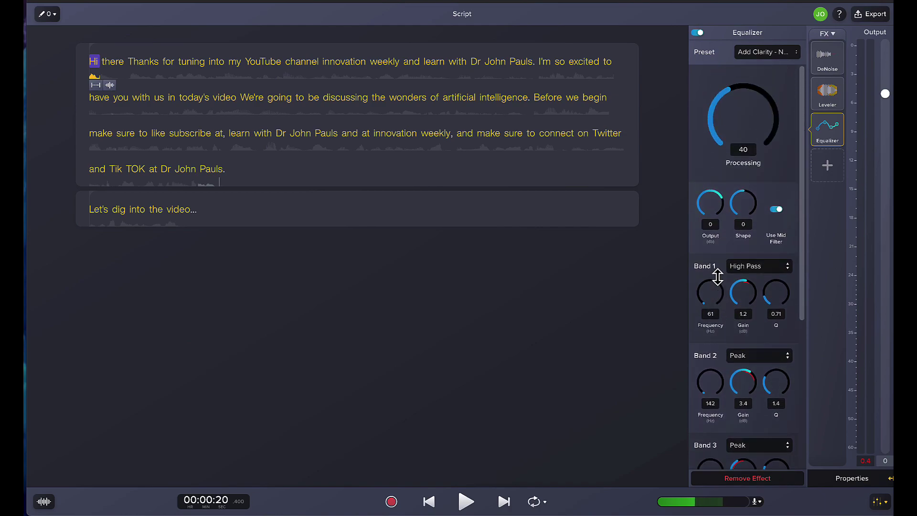
scroll(723, 285, "down", 8)
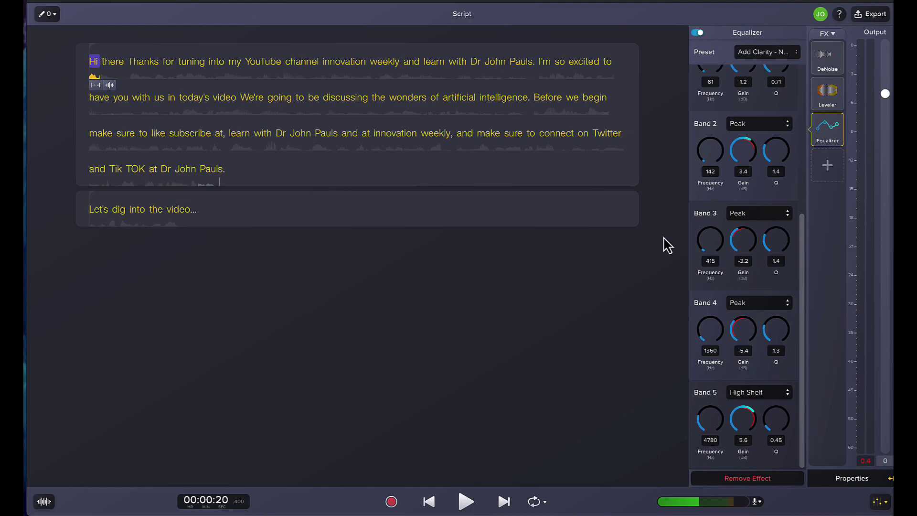
left_click(825, 169)
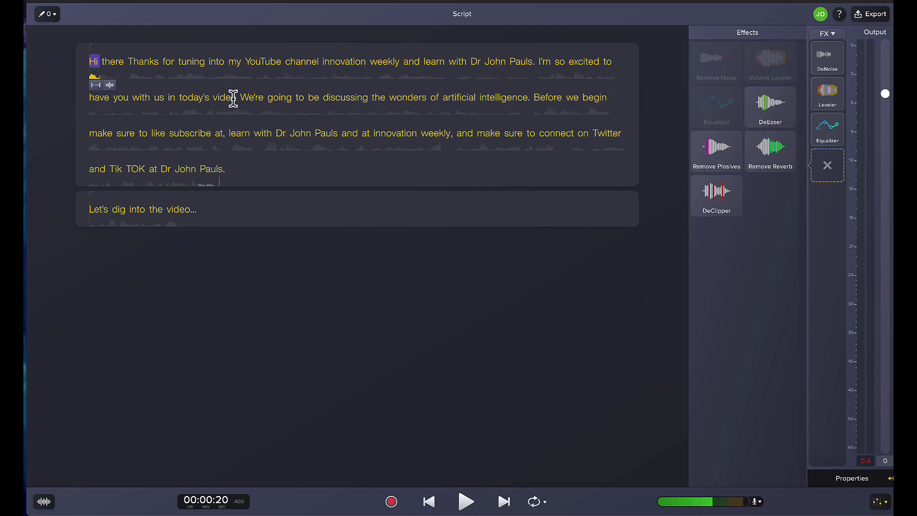
Step: Preview the enhanced narration and export it to the timeline of a new Camtasia project, saving the Audiate file under its suggested name
left_click(466, 501)
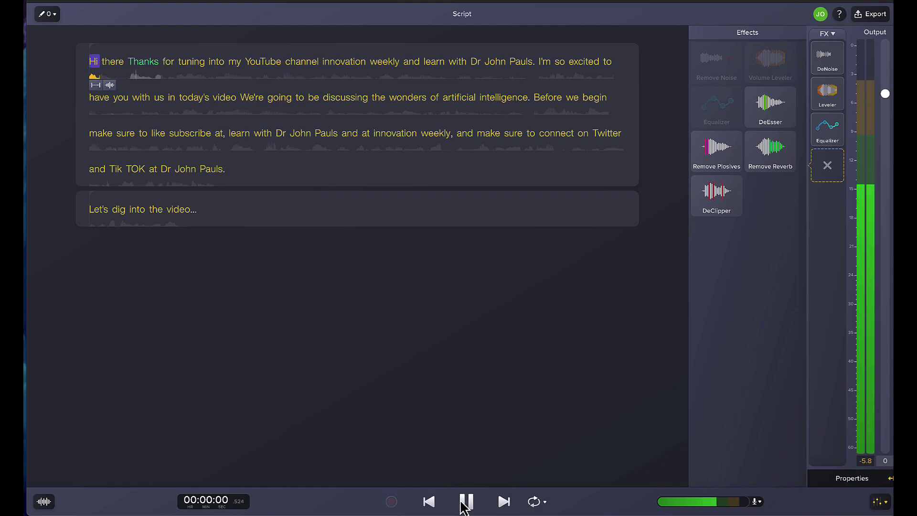
left_click(466, 502)
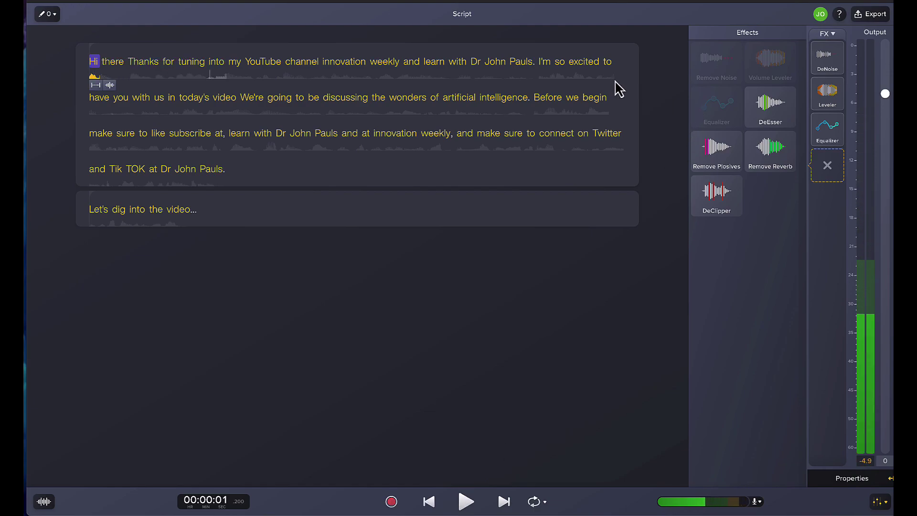
left_click(857, 14)
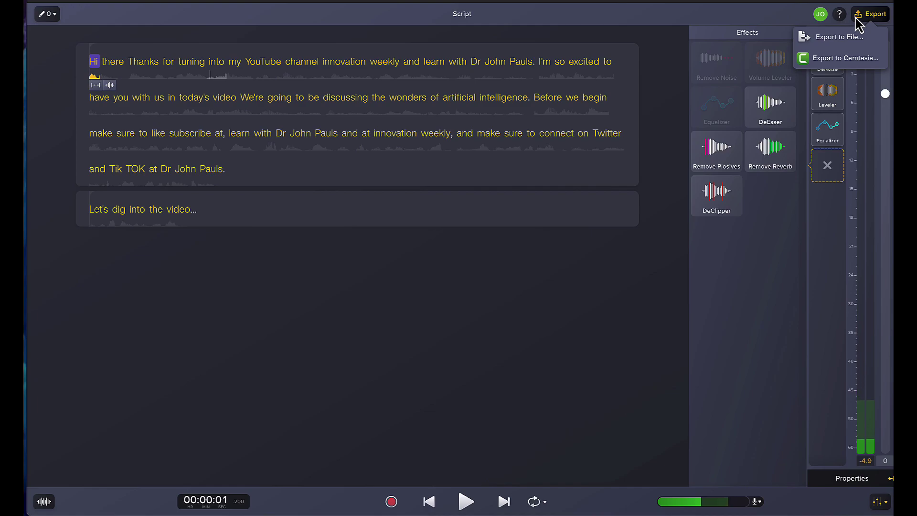
left_click(843, 62)
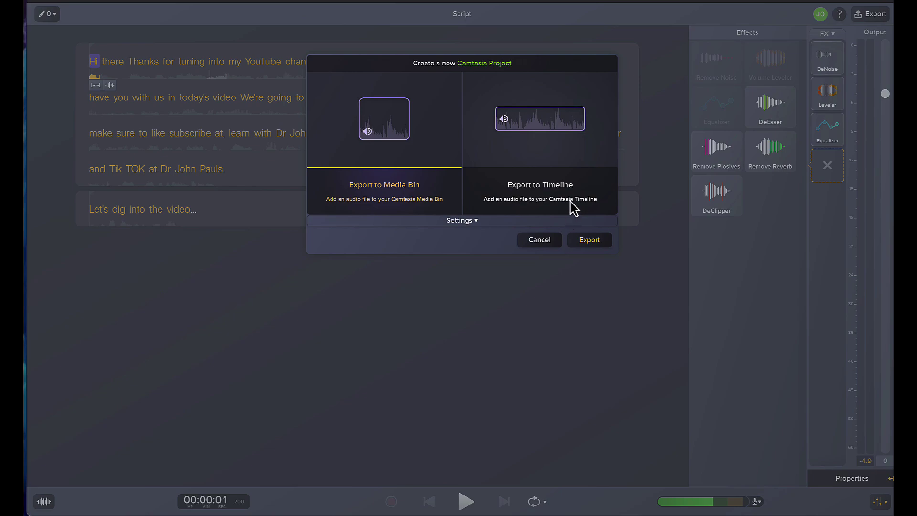
left_click(546, 166)
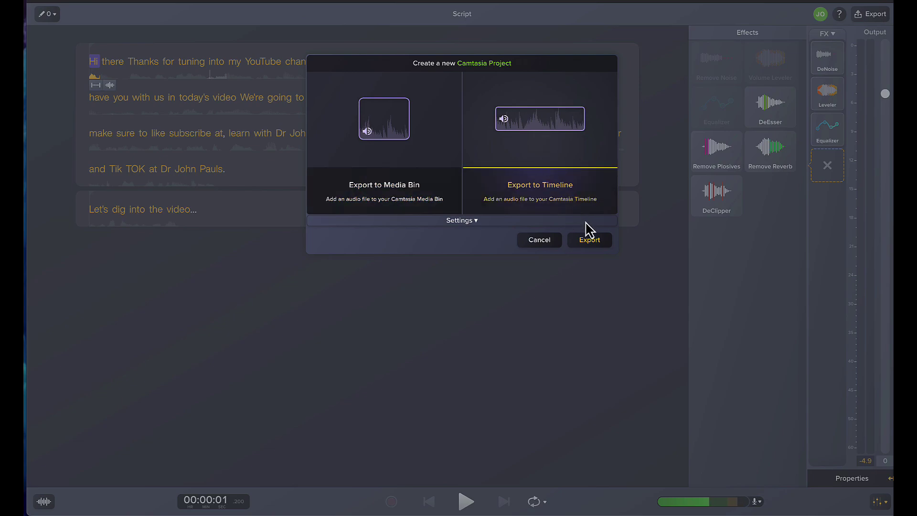
left_click(589, 240)
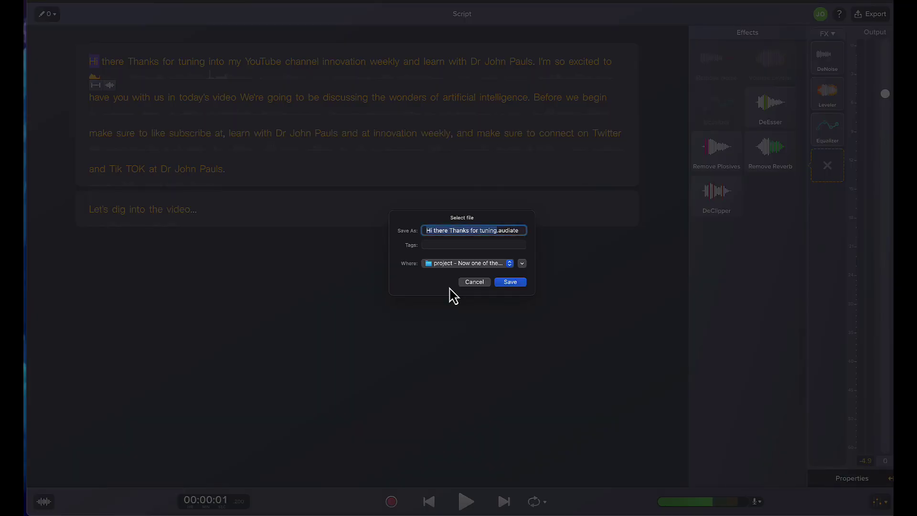
left_click(507, 283)
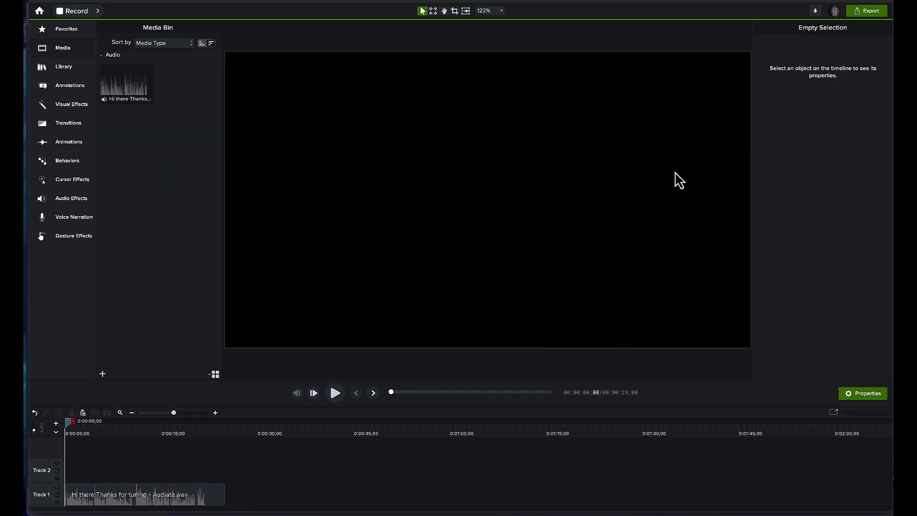
Step: Play the beginning of the exported narration on Track 1 in Camtasia and return the playhead to the start
left_click(124, 488)
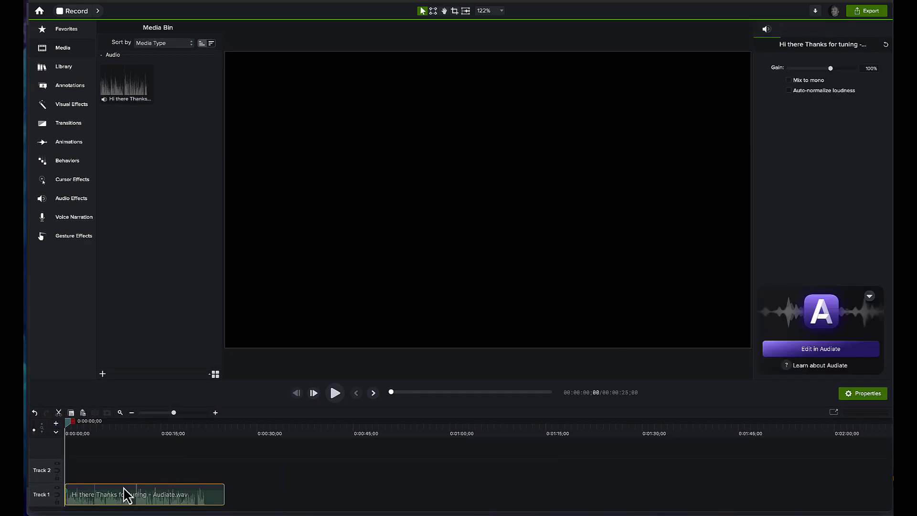
left_click(335, 394)
left_click(335, 393)
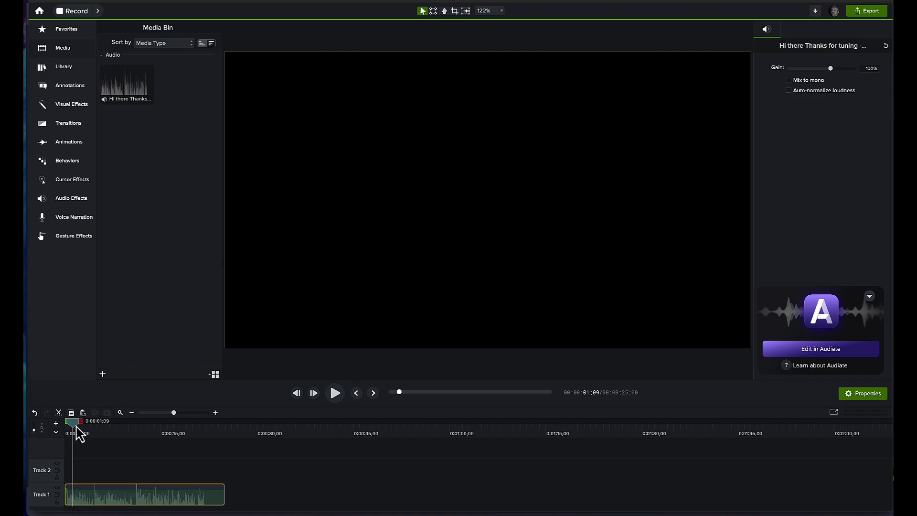
left_click_drag(78, 433, 66, 433)
Step: Add the Intro-Innovation Weekly library clip at the start of Track 2 and preview it with the narration
left_click(77, 67)
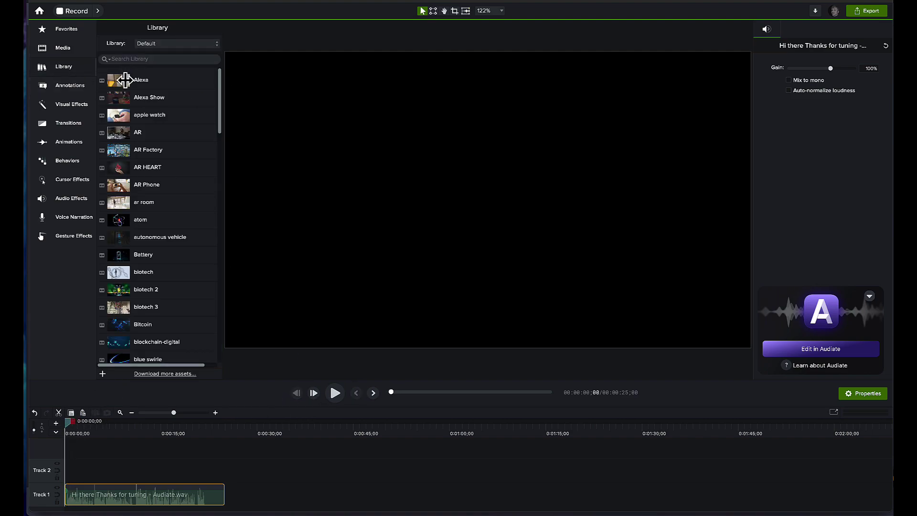
left_click(335, 393)
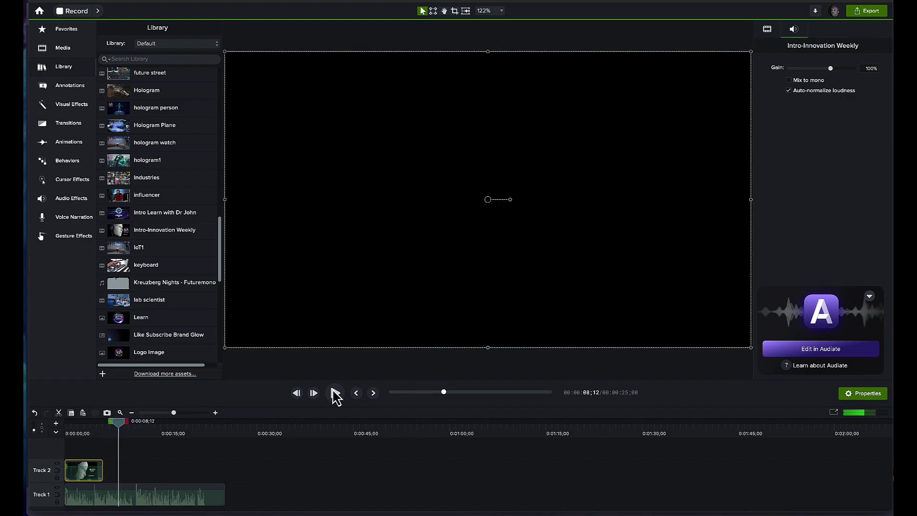
left_click(335, 394)
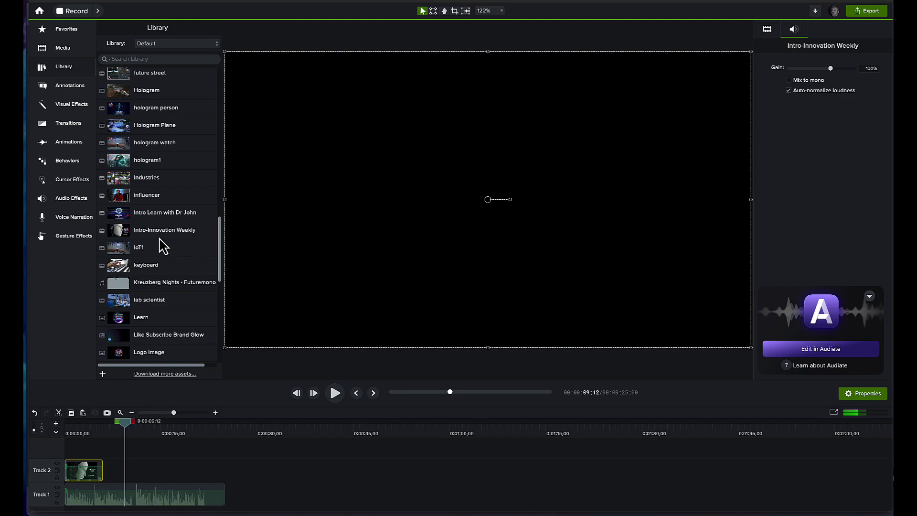
Step: Add the hologram1 and future street library clips after the intro on Track 2, and trim future street to end at 0:00:25;00
scroll(163, 246, "right", 1)
scroll(163, 246, "up", 1)
left_click_drag(159, 251, 110, 474)
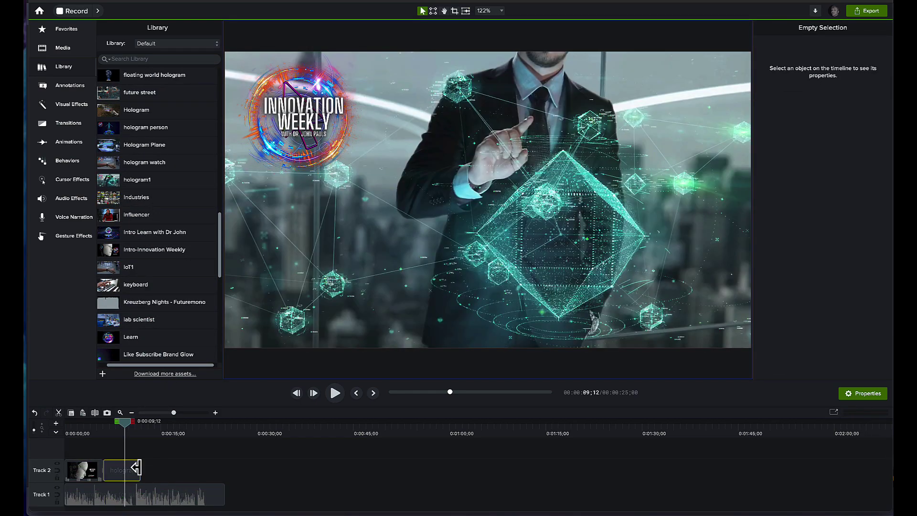
left_click_drag(153, 128, 143, 476)
left_click_drag(268, 467, 225, 468)
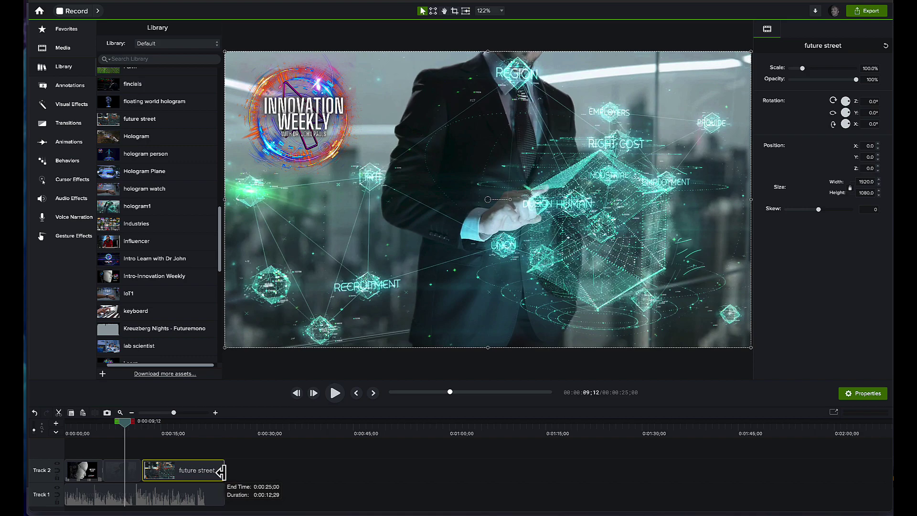
Step: Play the assembled timeline and trim the ends of the future street clip and the narration to 0:00:22;07
left_click(297, 393)
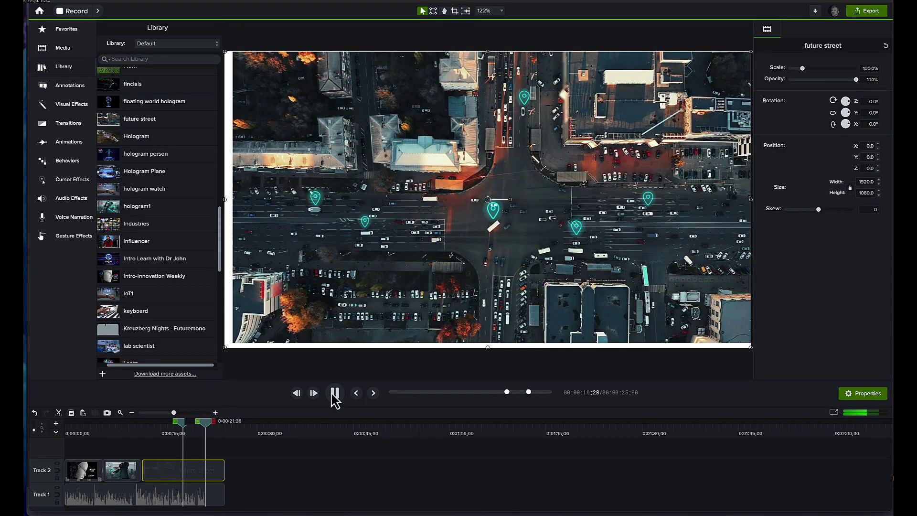
left_click(332, 394)
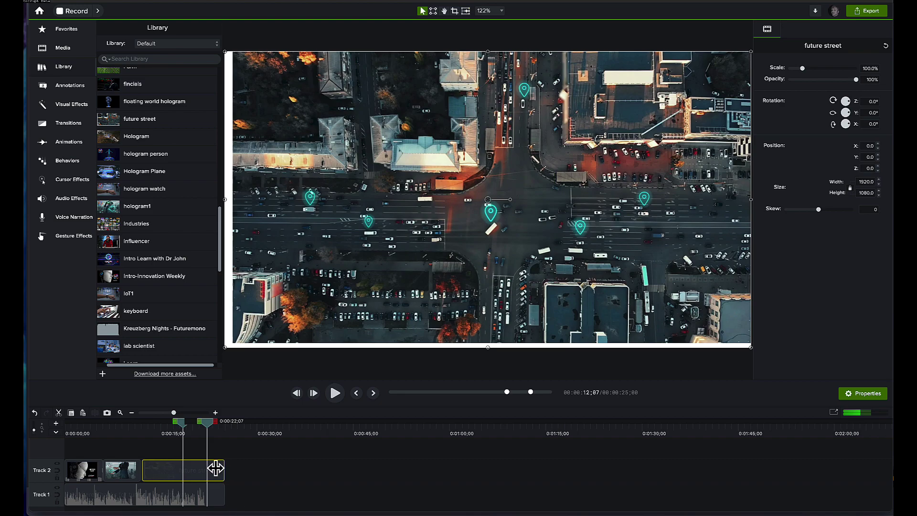
left_click(222, 494)
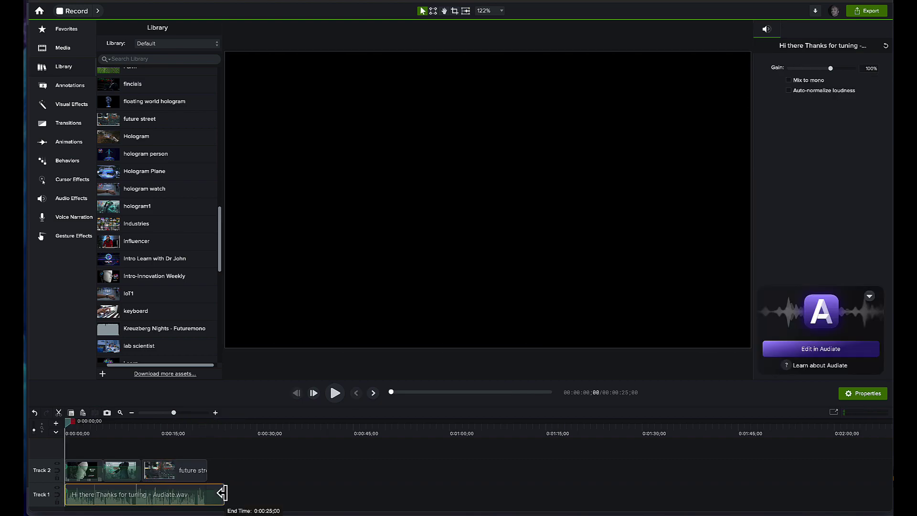
left_click(246, 457)
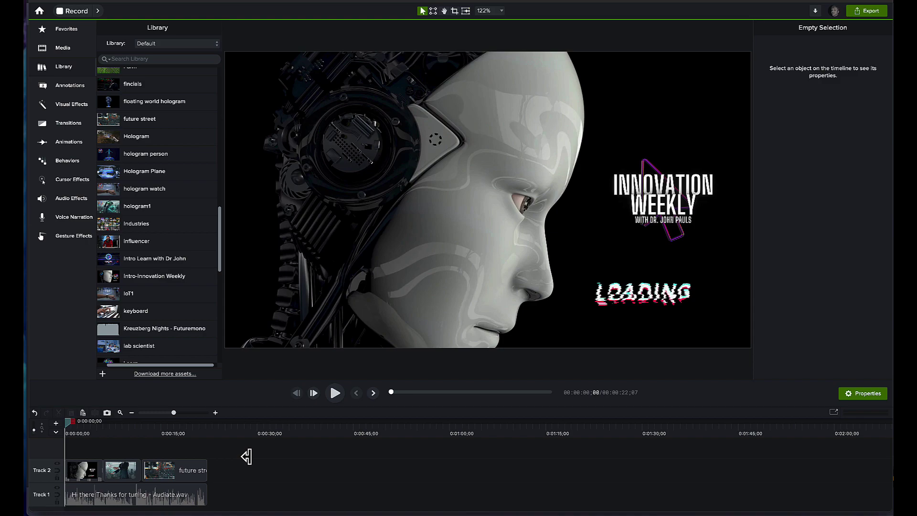
scroll(248, 457, "right", 1)
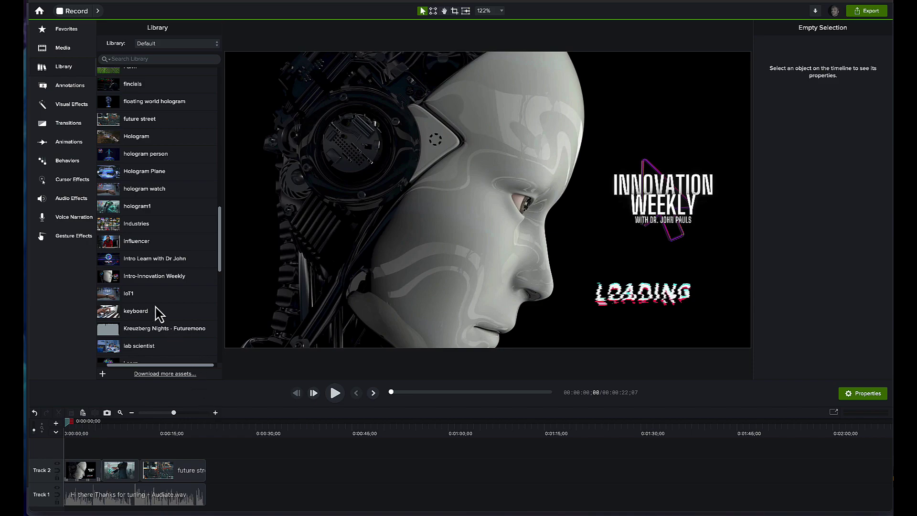
scroll(158, 312, "up", 10)
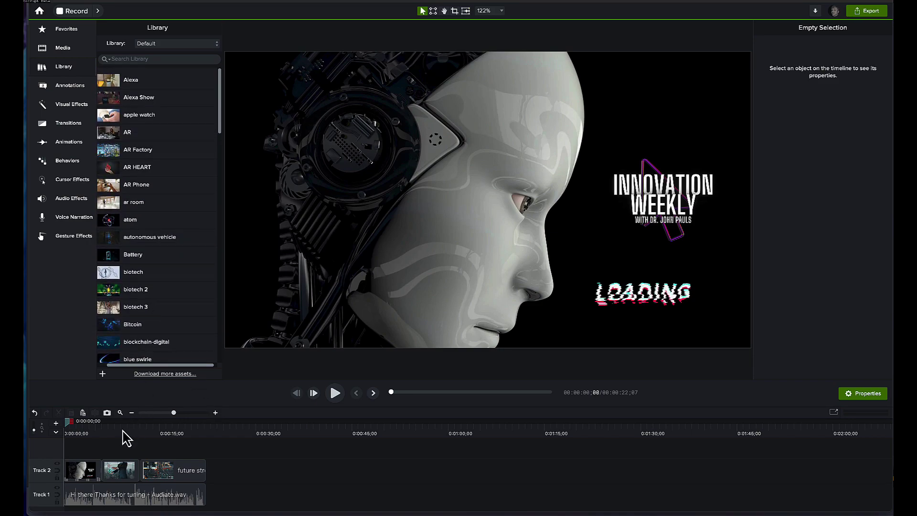
Step: Switch to the Innovation Weekly YouTube channel in the browser, play the video Holograms: The Future is Here and pause it
left_click(860, 13)
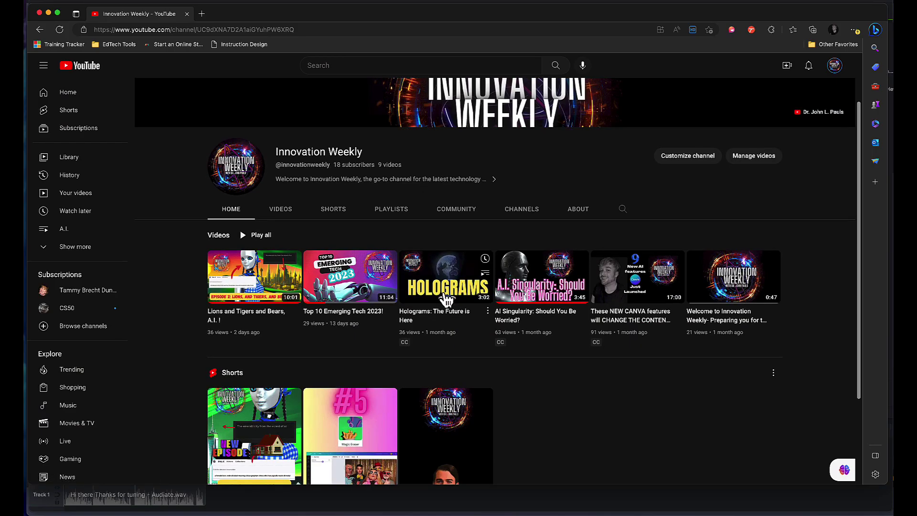
left_click(445, 301)
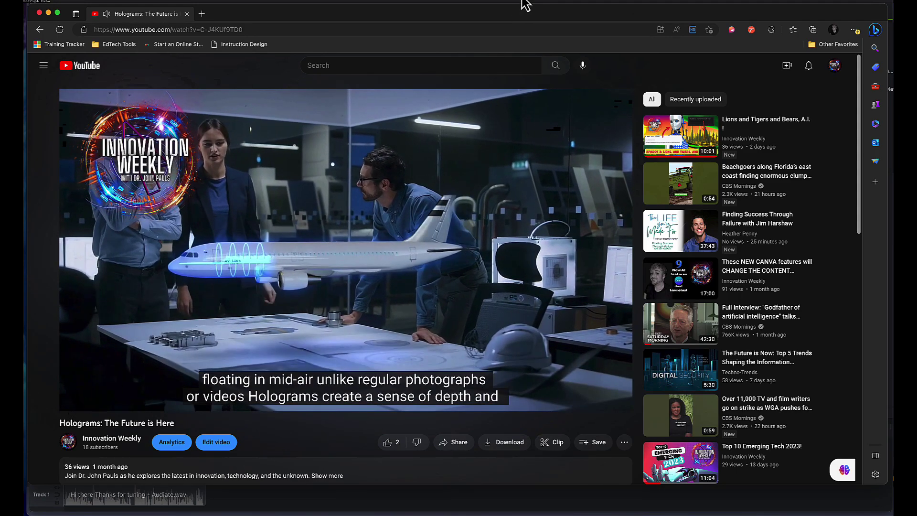
key("space")
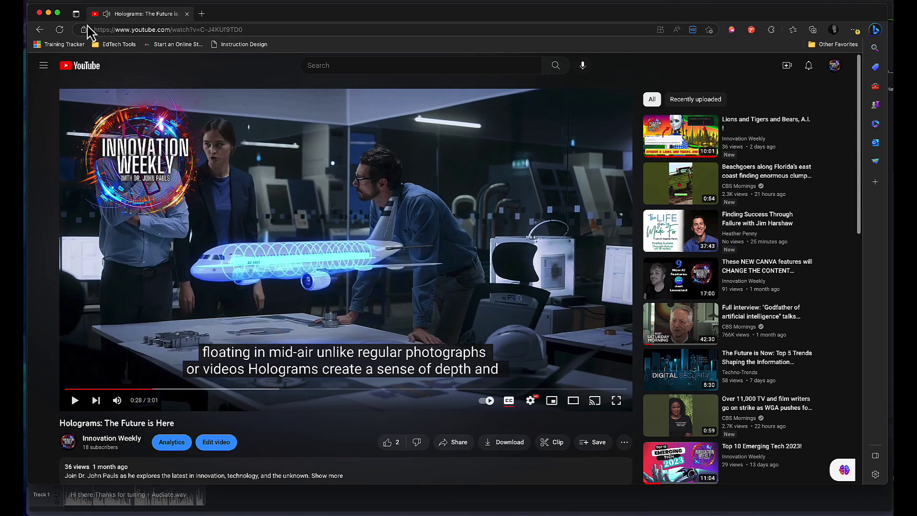